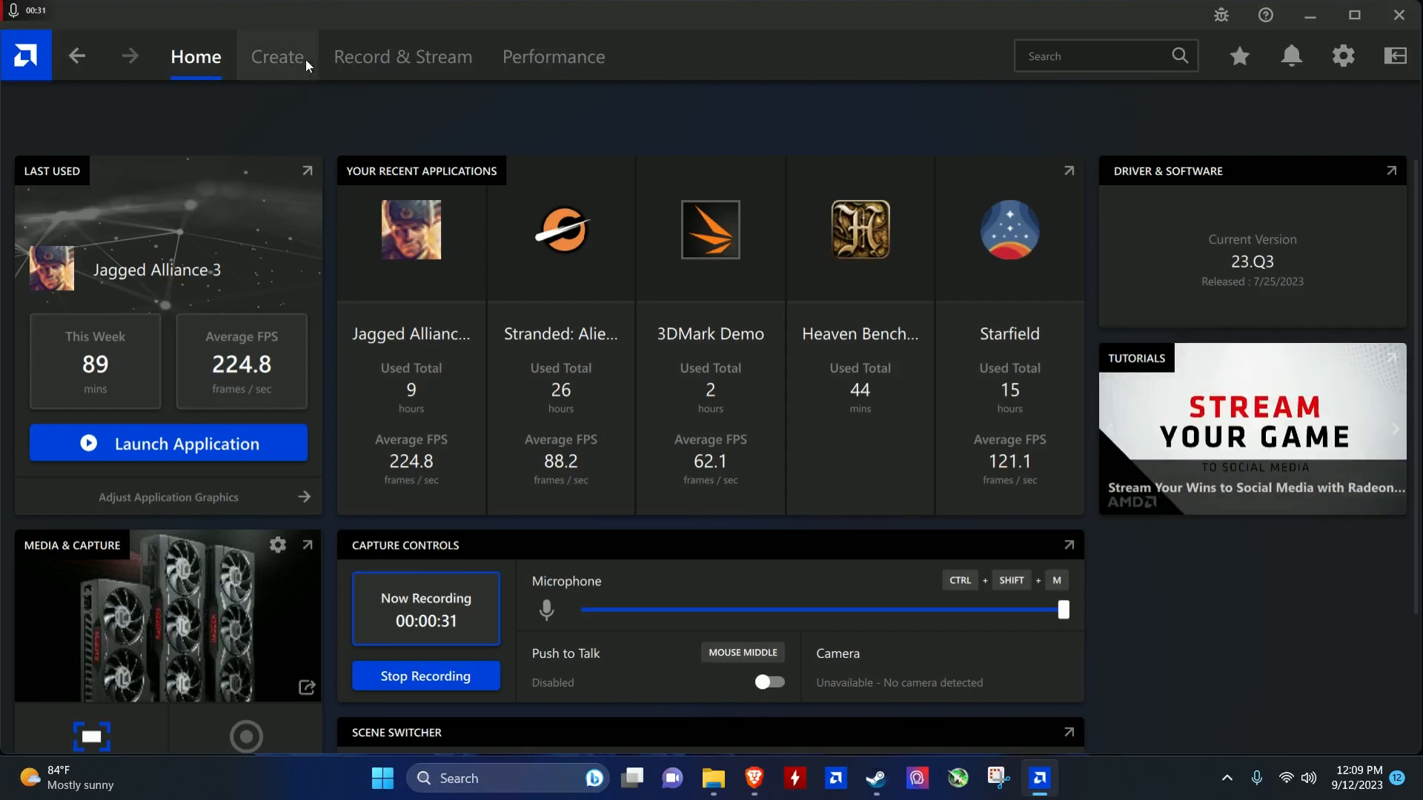
- Open the GPU performance tuning settings and keep the Global Tuning profile selected
left_click(586, 60)
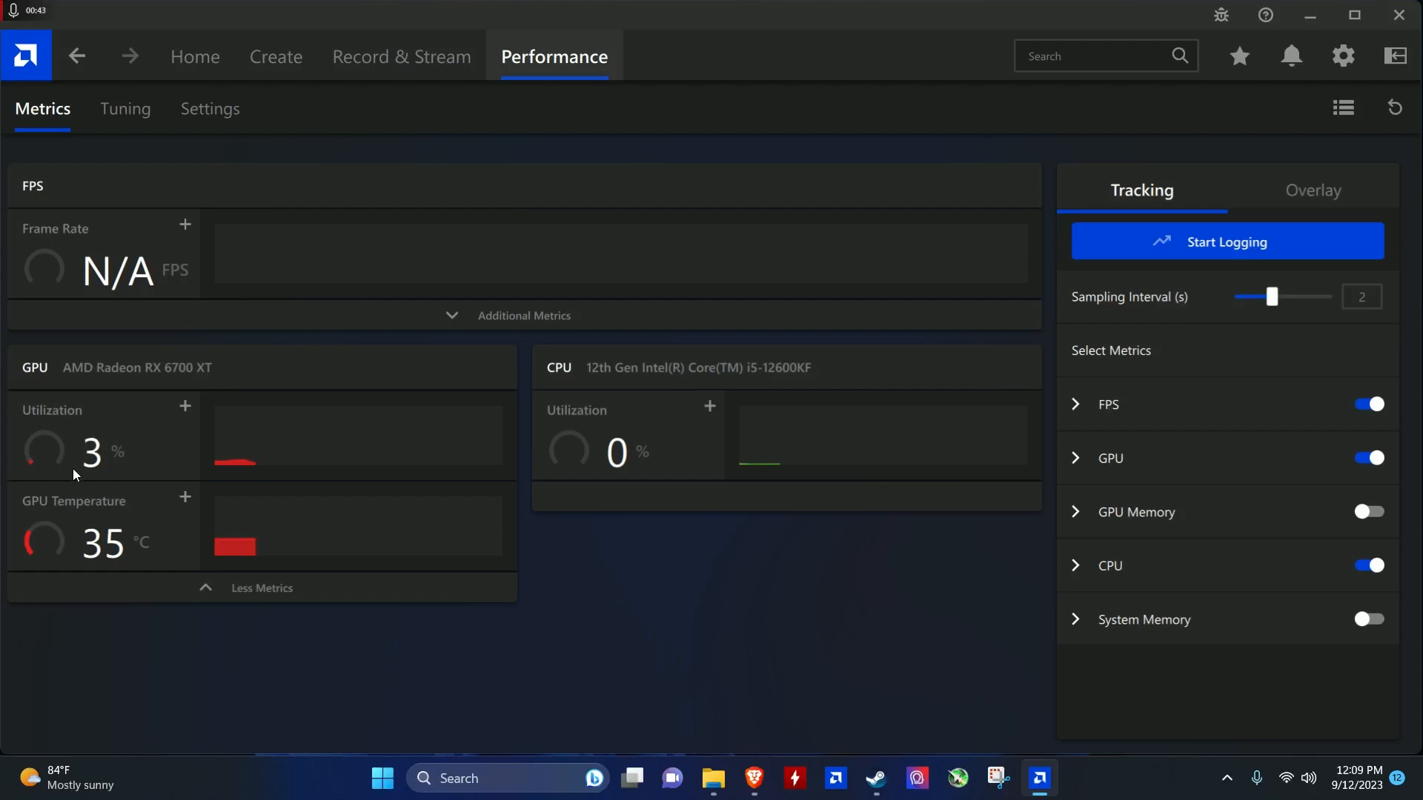
left_click(125, 103)
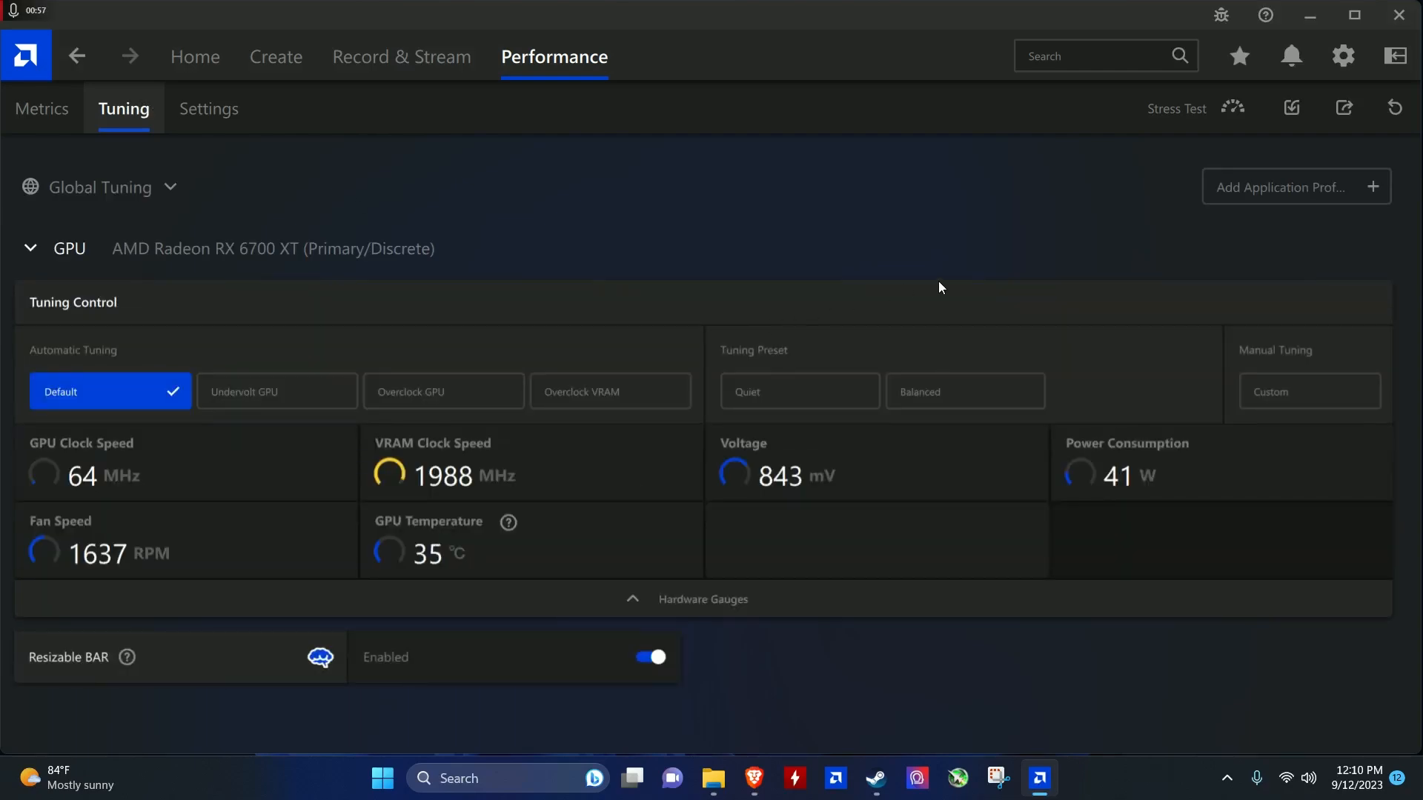
left_click(123, 185)
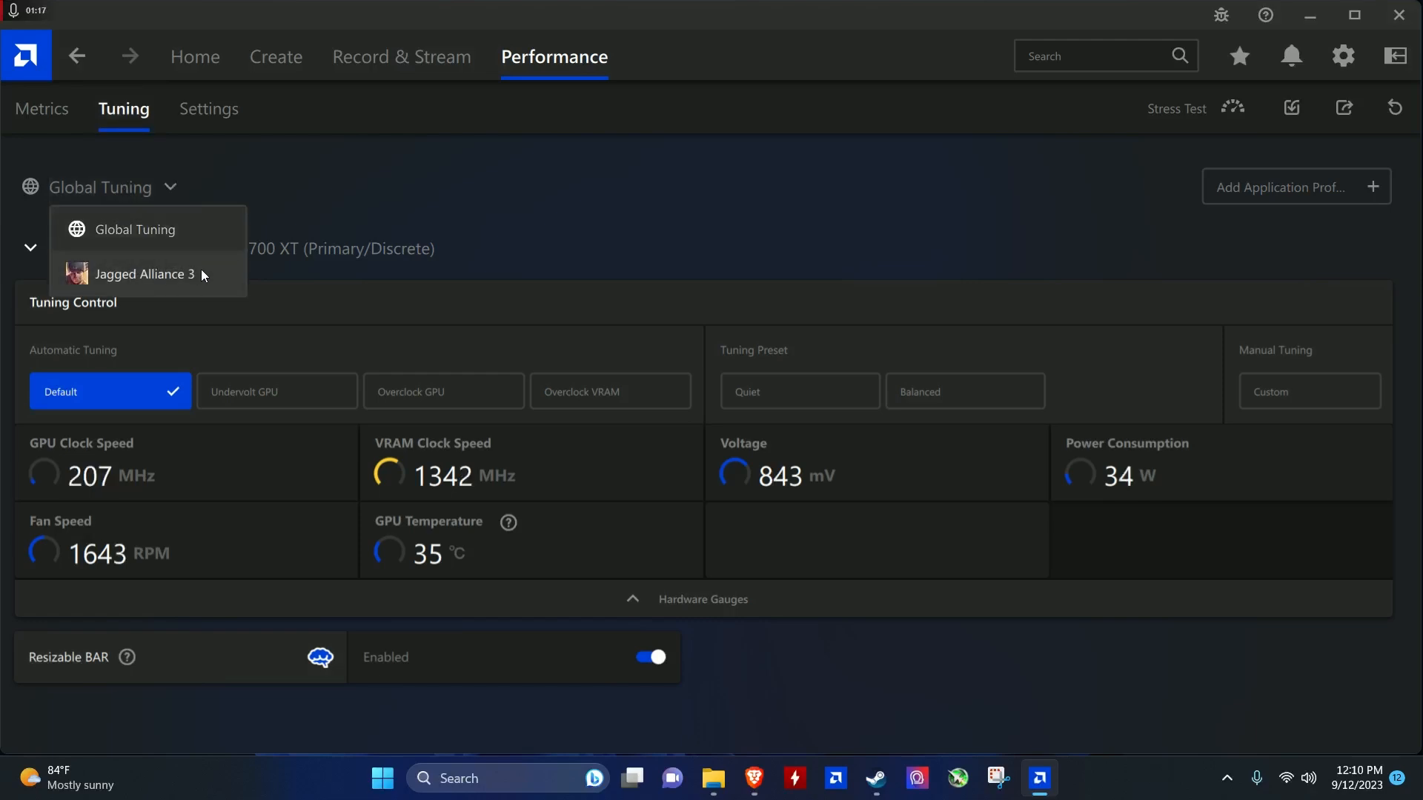
left_click(159, 227)
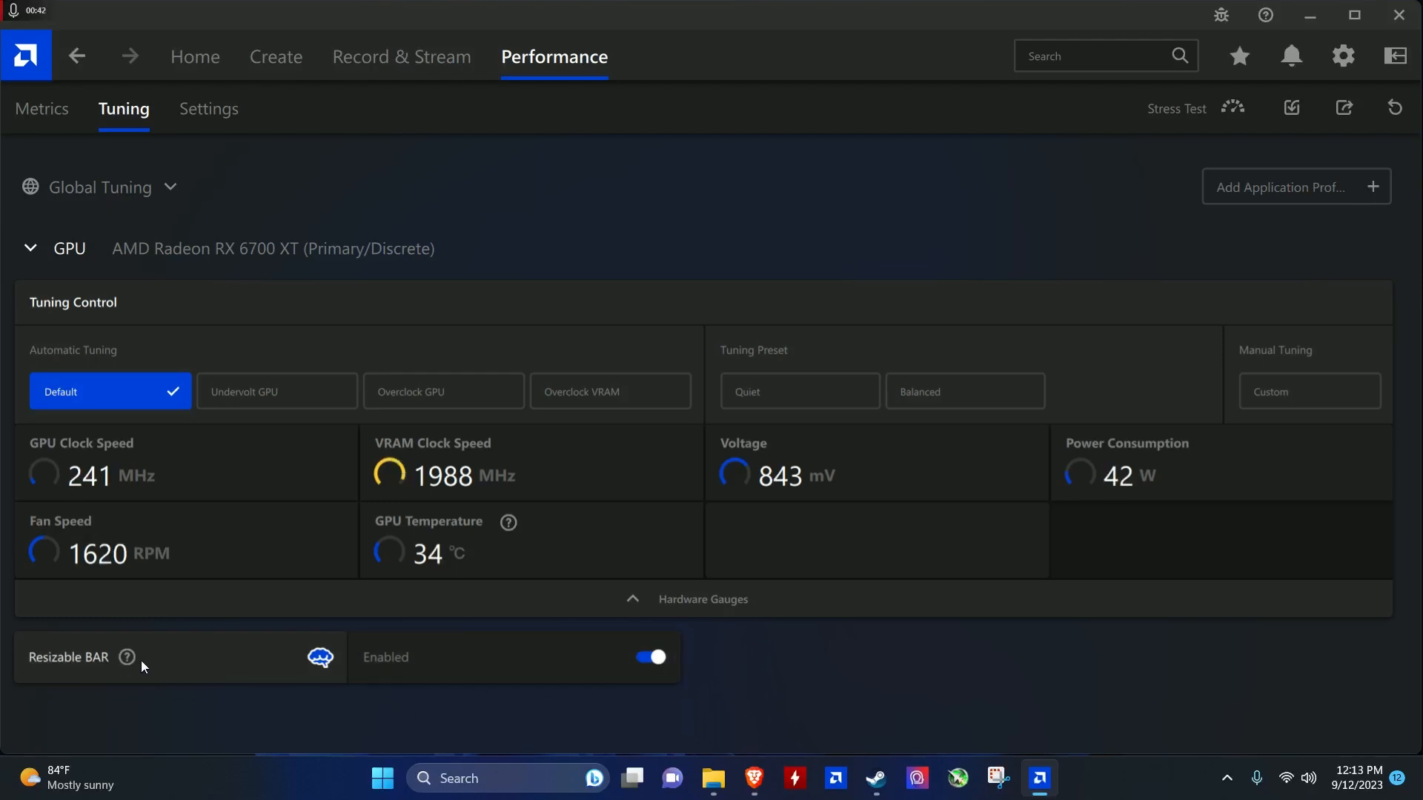
mouse_move(131, 659)
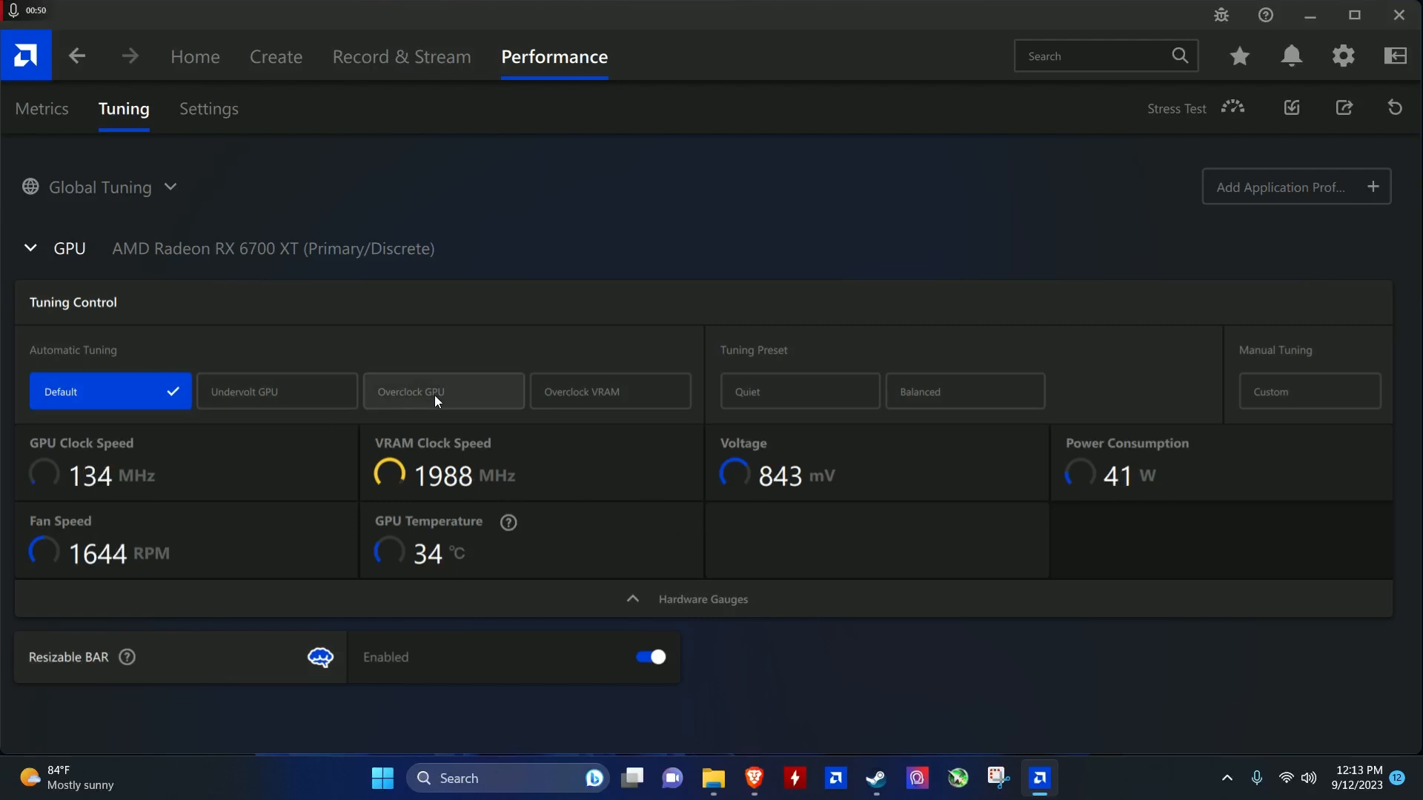
left_click(264, 389)
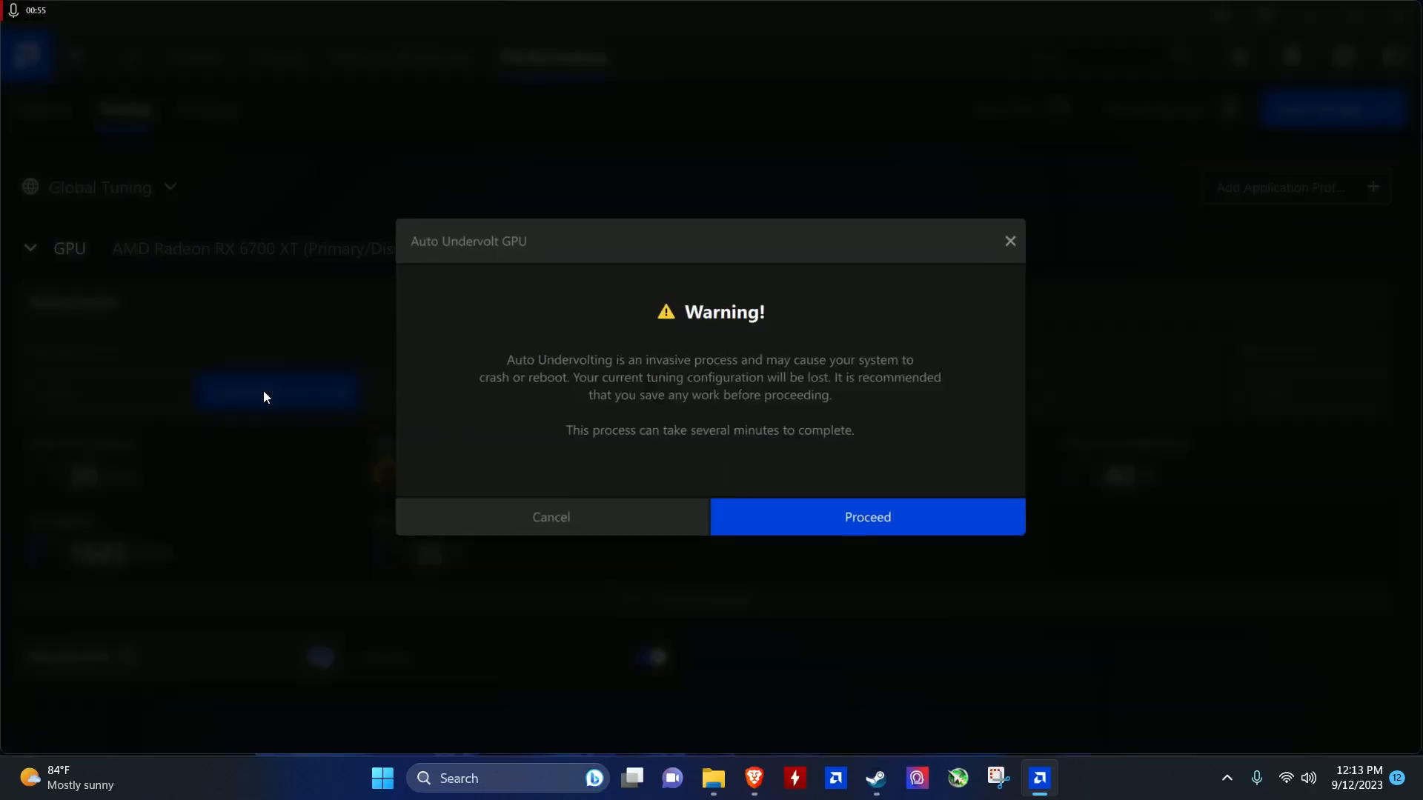
left_click(577, 528)
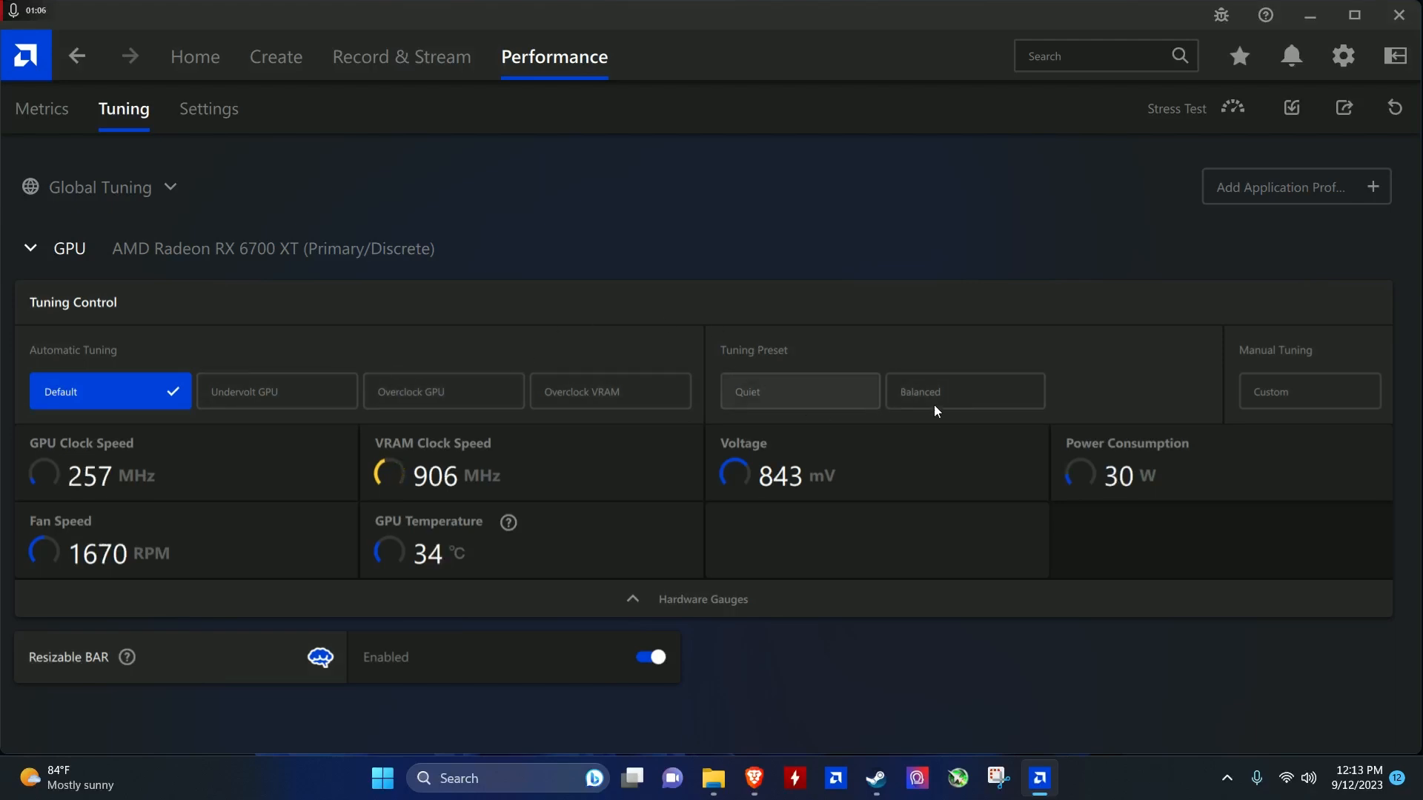
- Switch the GPU to Custom manual tuning and enable GPU Tuning with its Advanced Control
left_click(1301, 397)
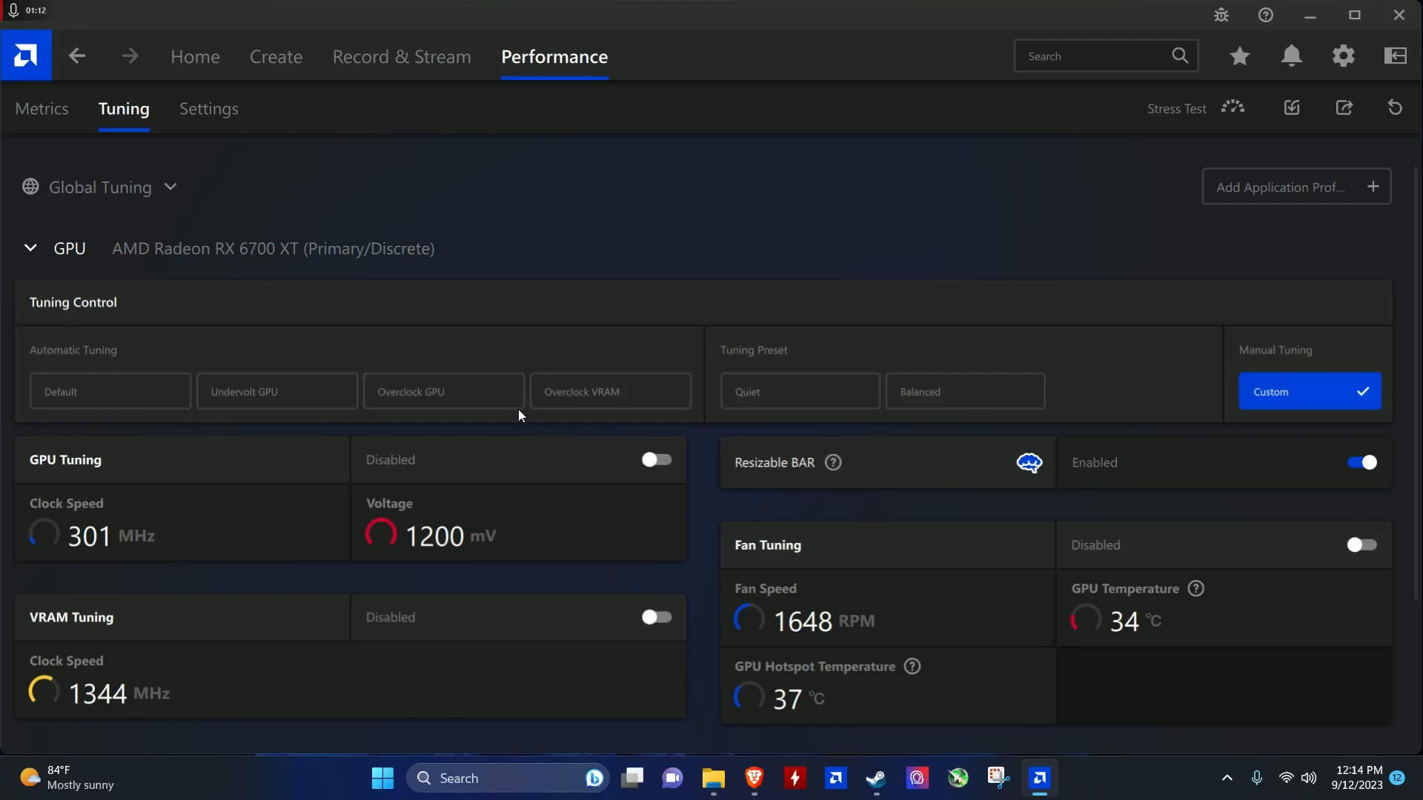
scroll(518, 409, "down", 3)
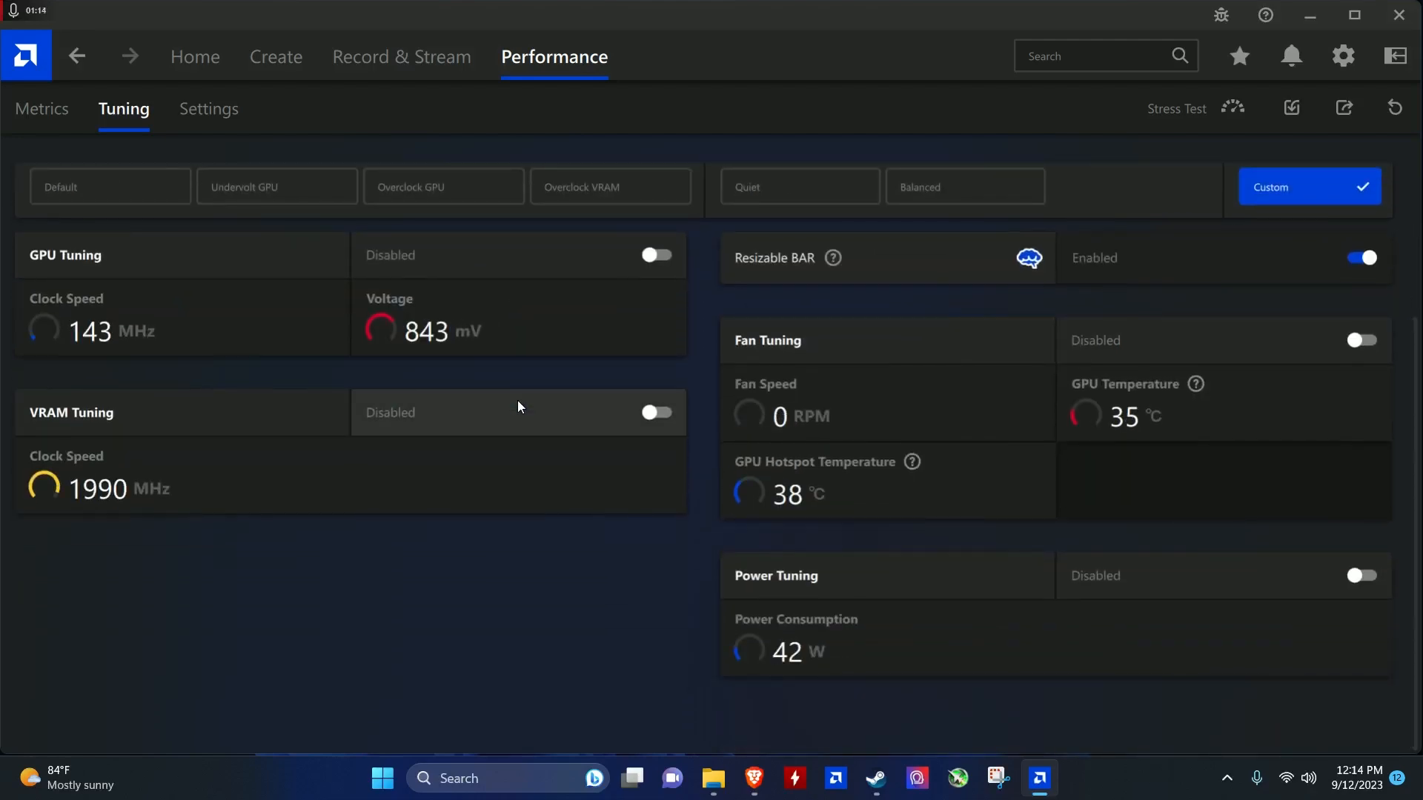
scroll(512, 406, "up", 1)
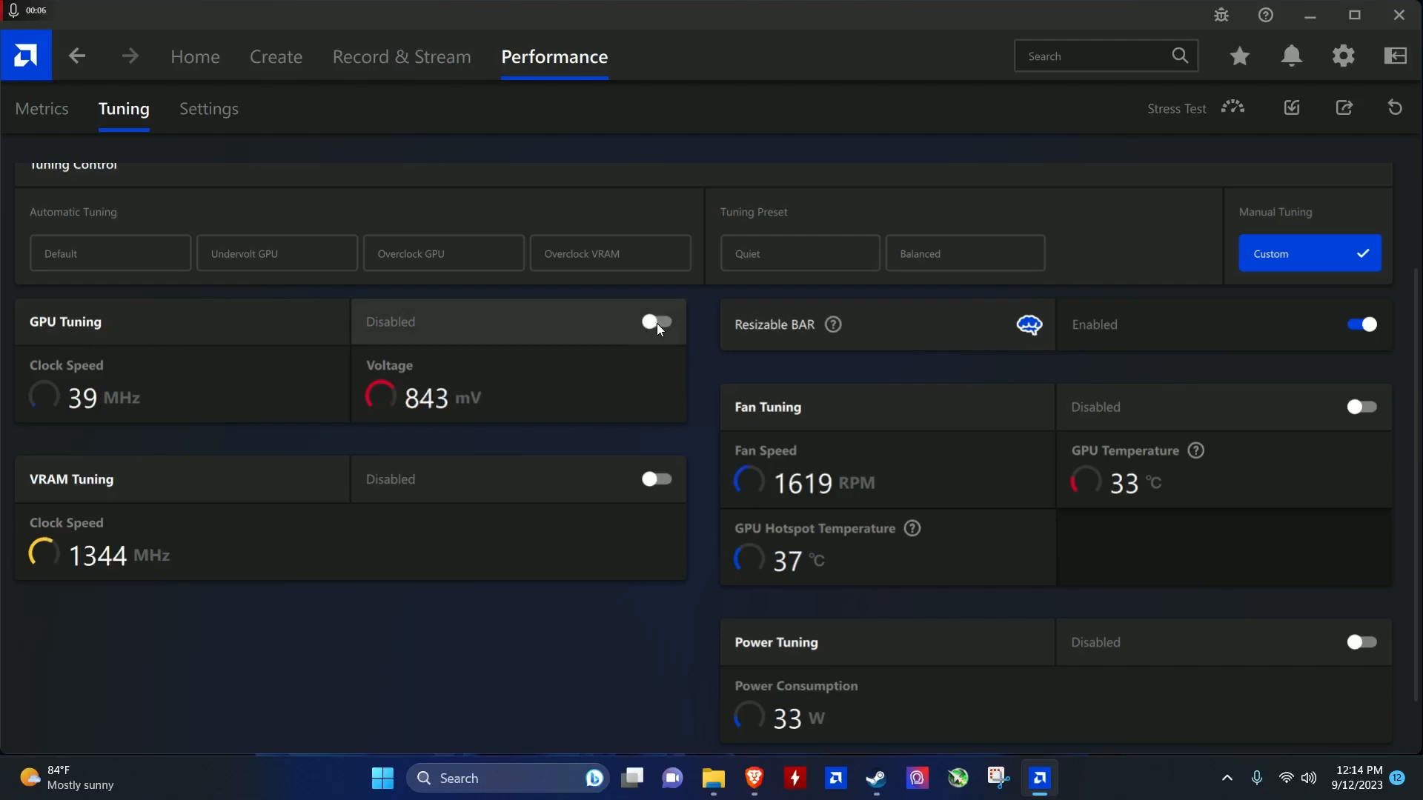
left_click(652, 327)
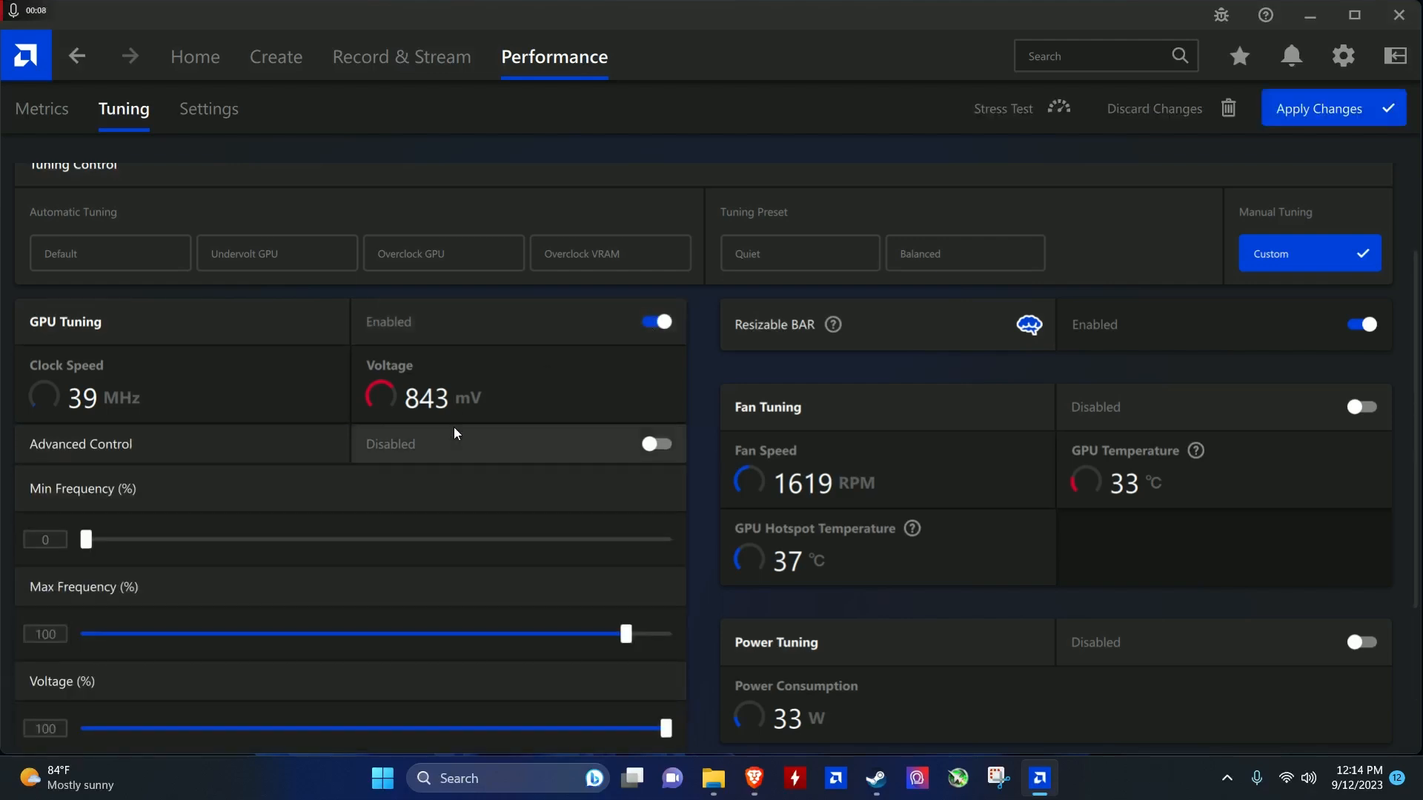
left_click(653, 445)
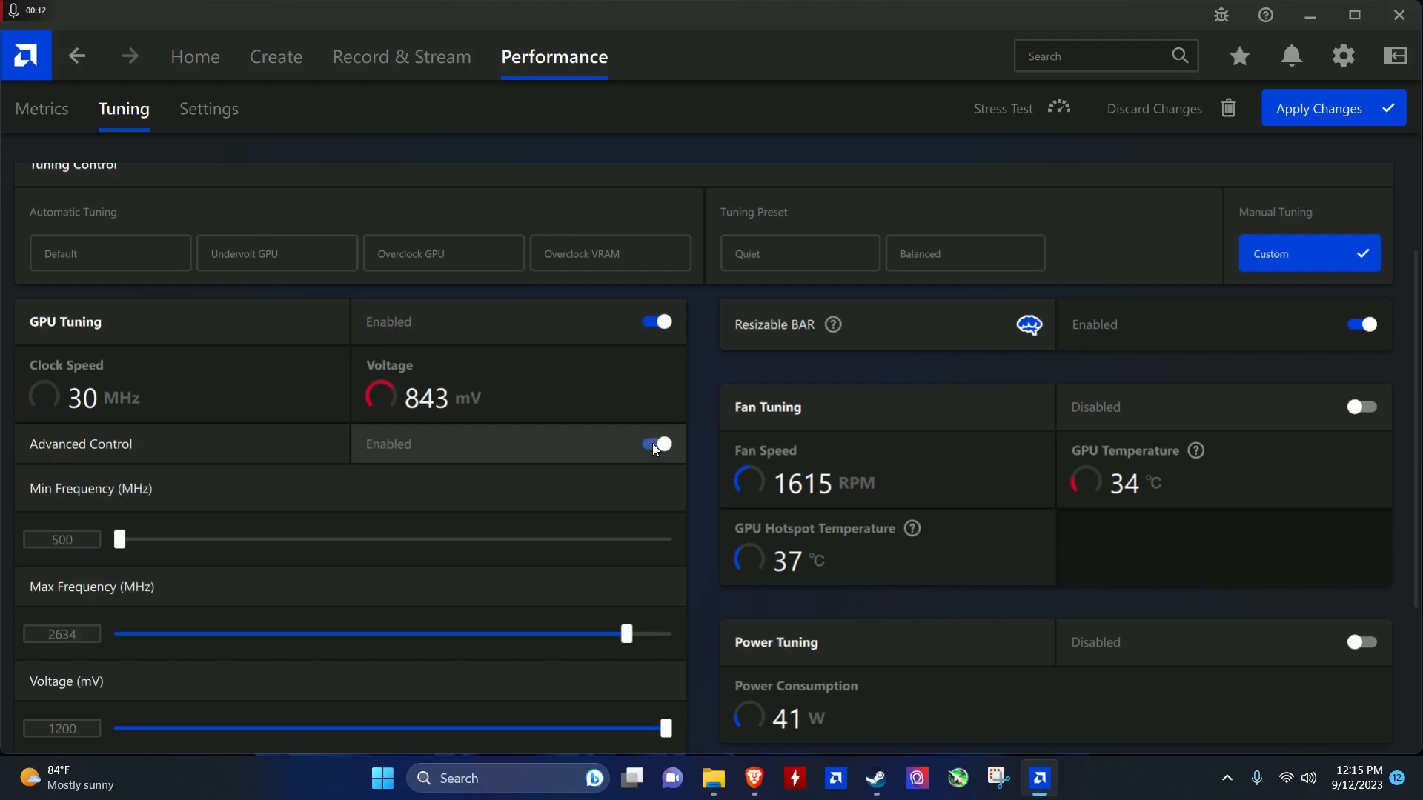
- Raise the GPU Tuning maximum frequency to 2800 MHz
scroll(269, 446, "down", 1)
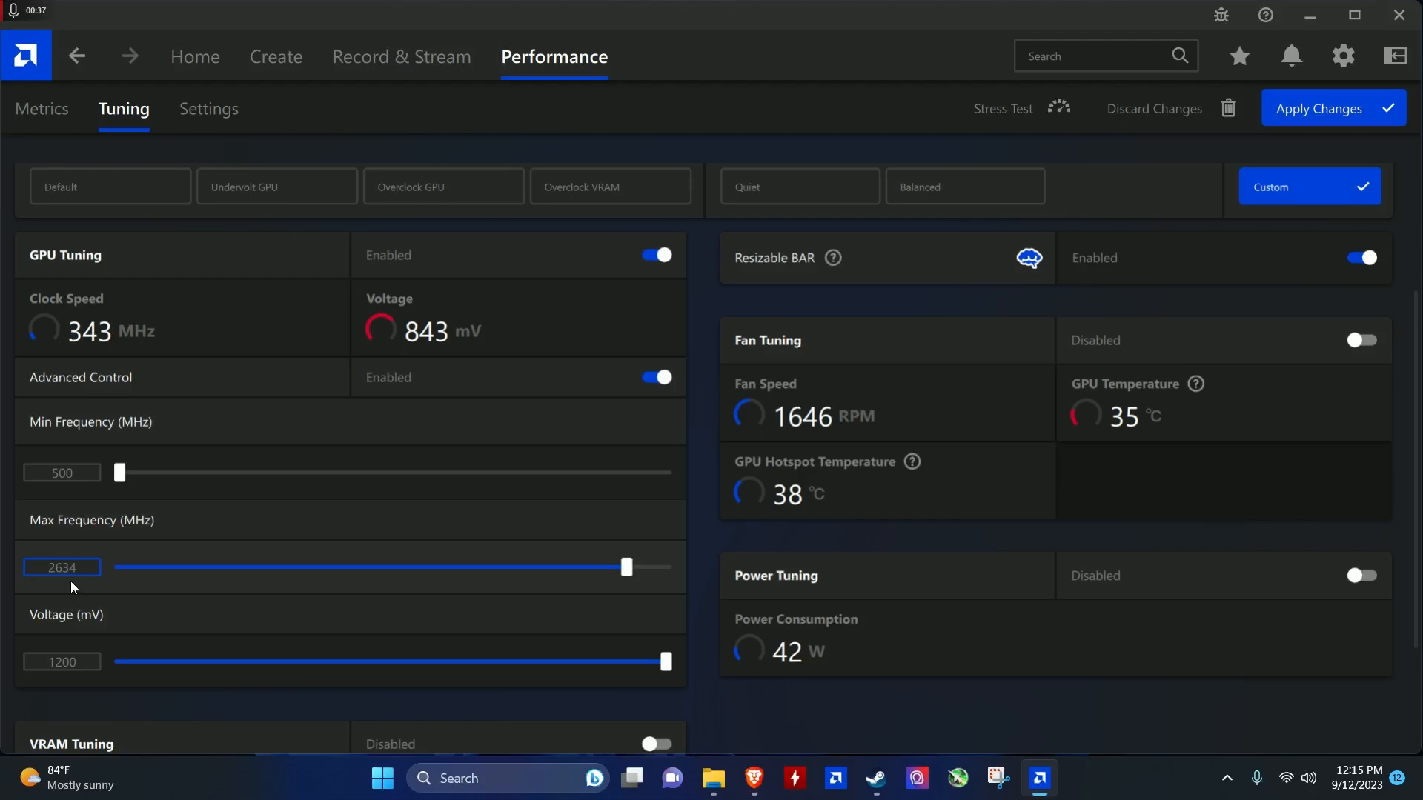
left_click_drag(626, 568, 630, 569)
left_click(669, 568)
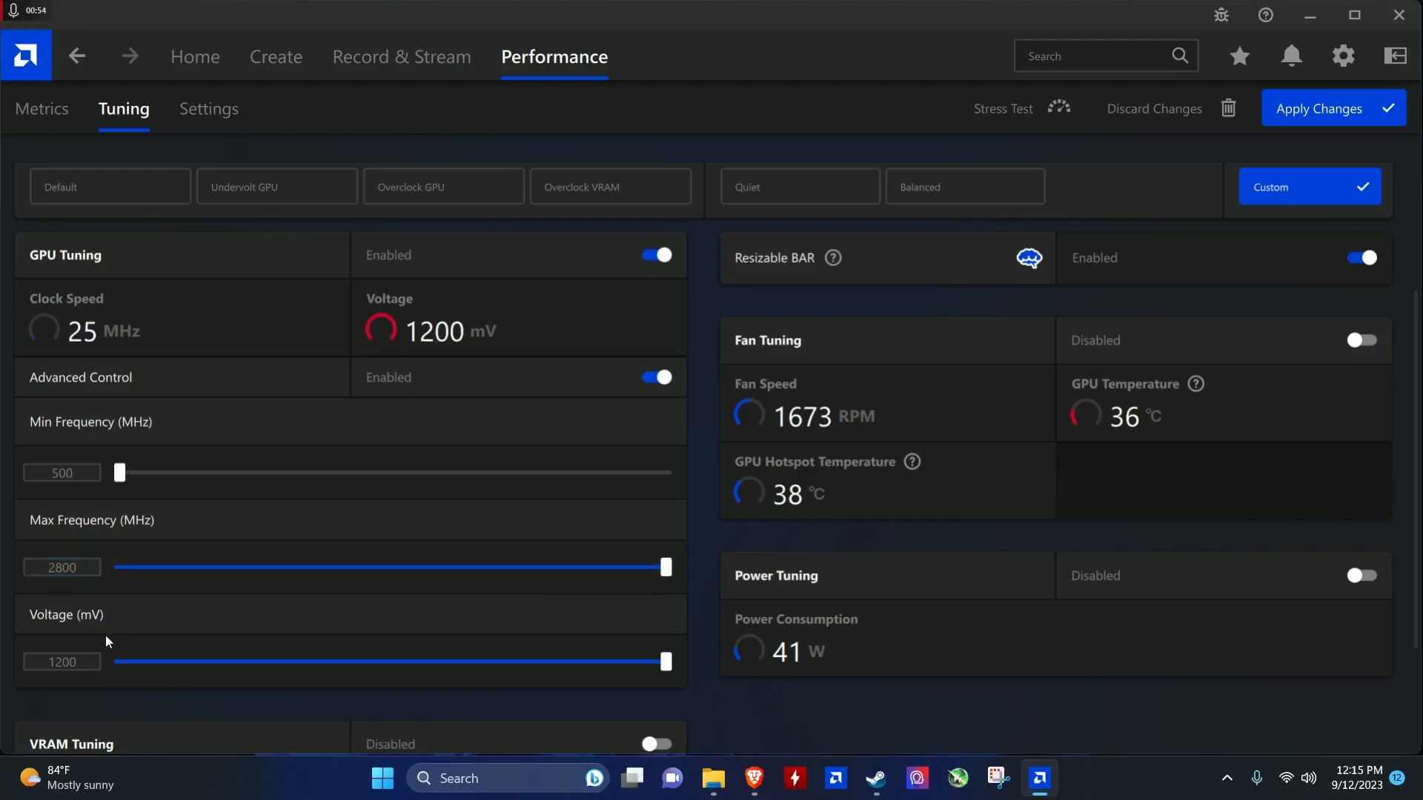
- Set the GPU Tuning voltage to 1100 mV
left_click(88, 662)
left_click(447, 638)
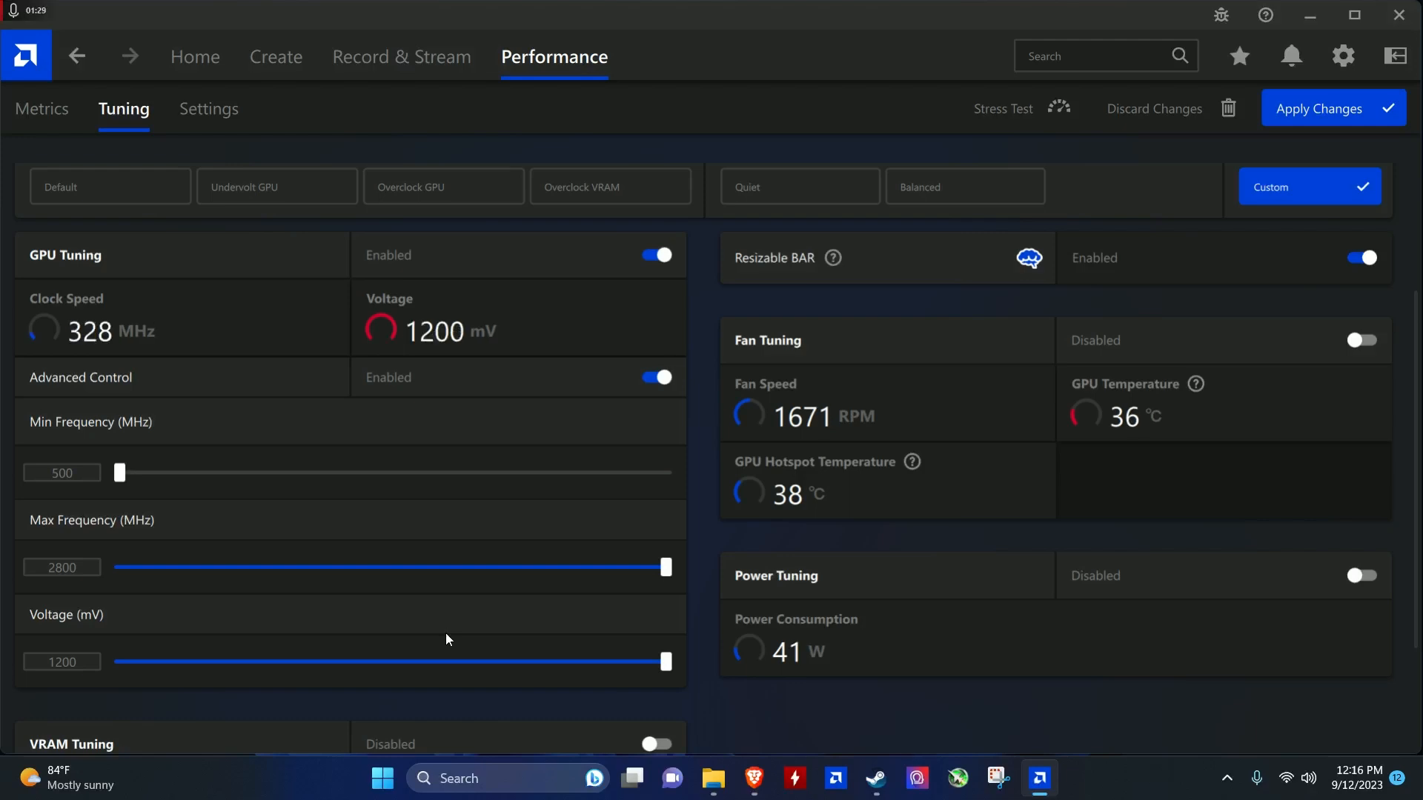
left_click(86, 662)
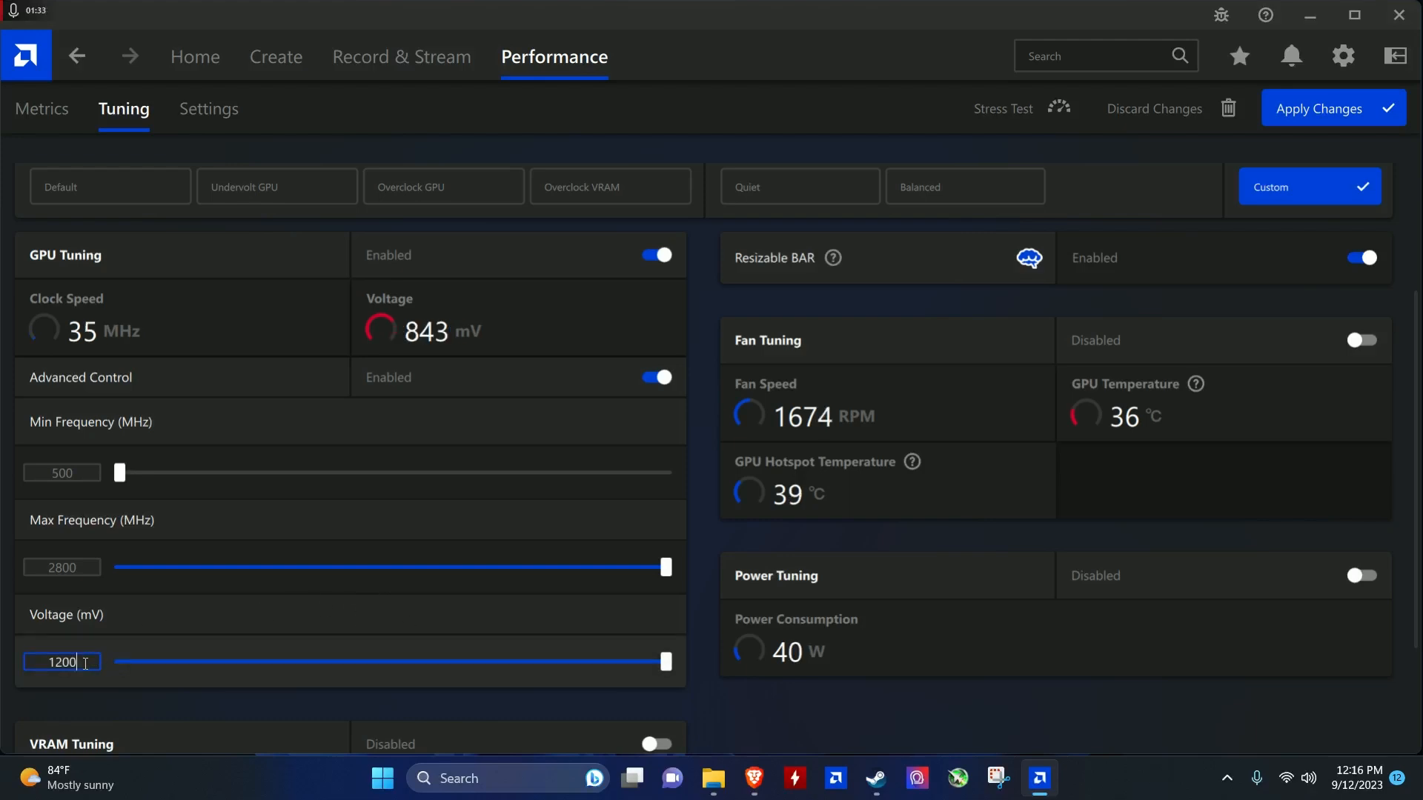
double_click(86, 665)
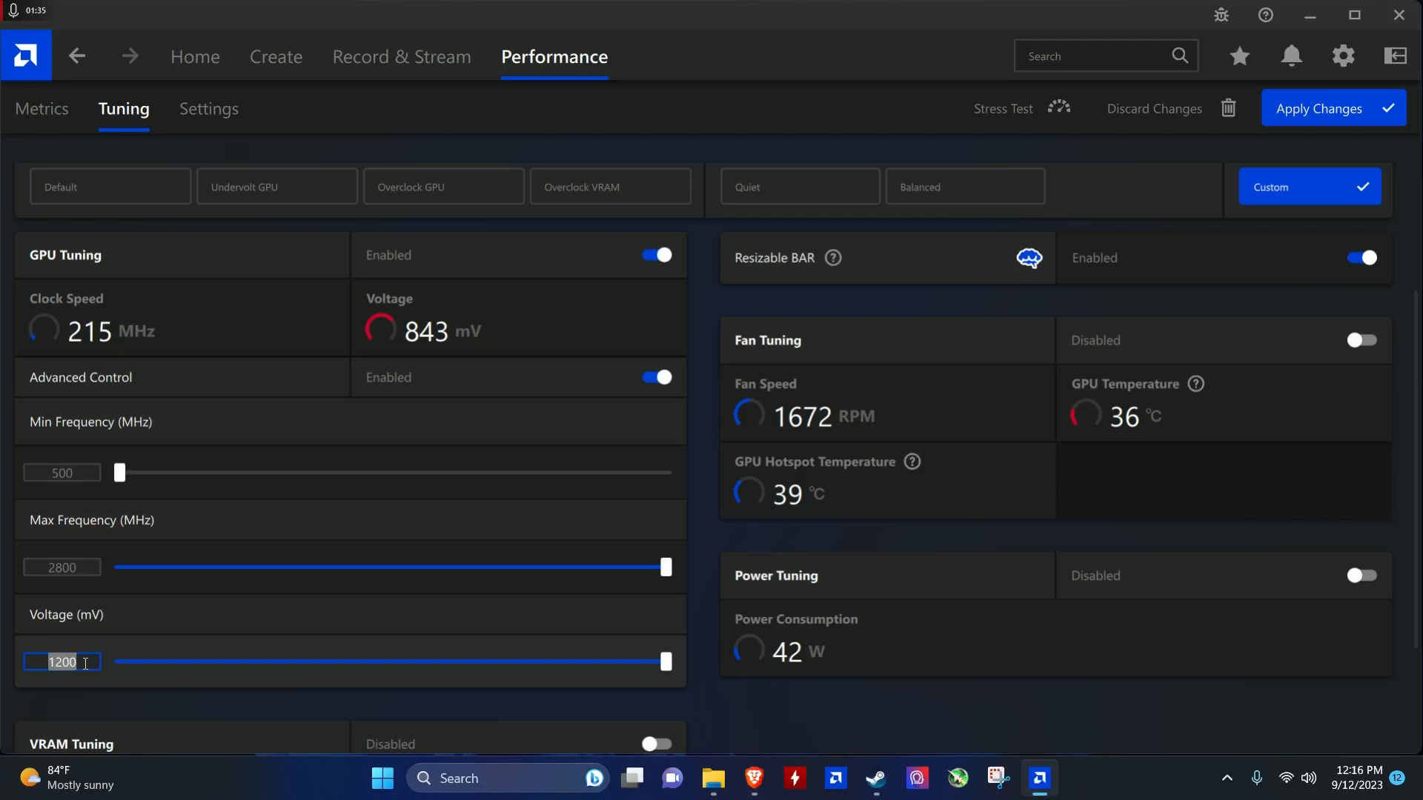
type("1100")
key("Return")
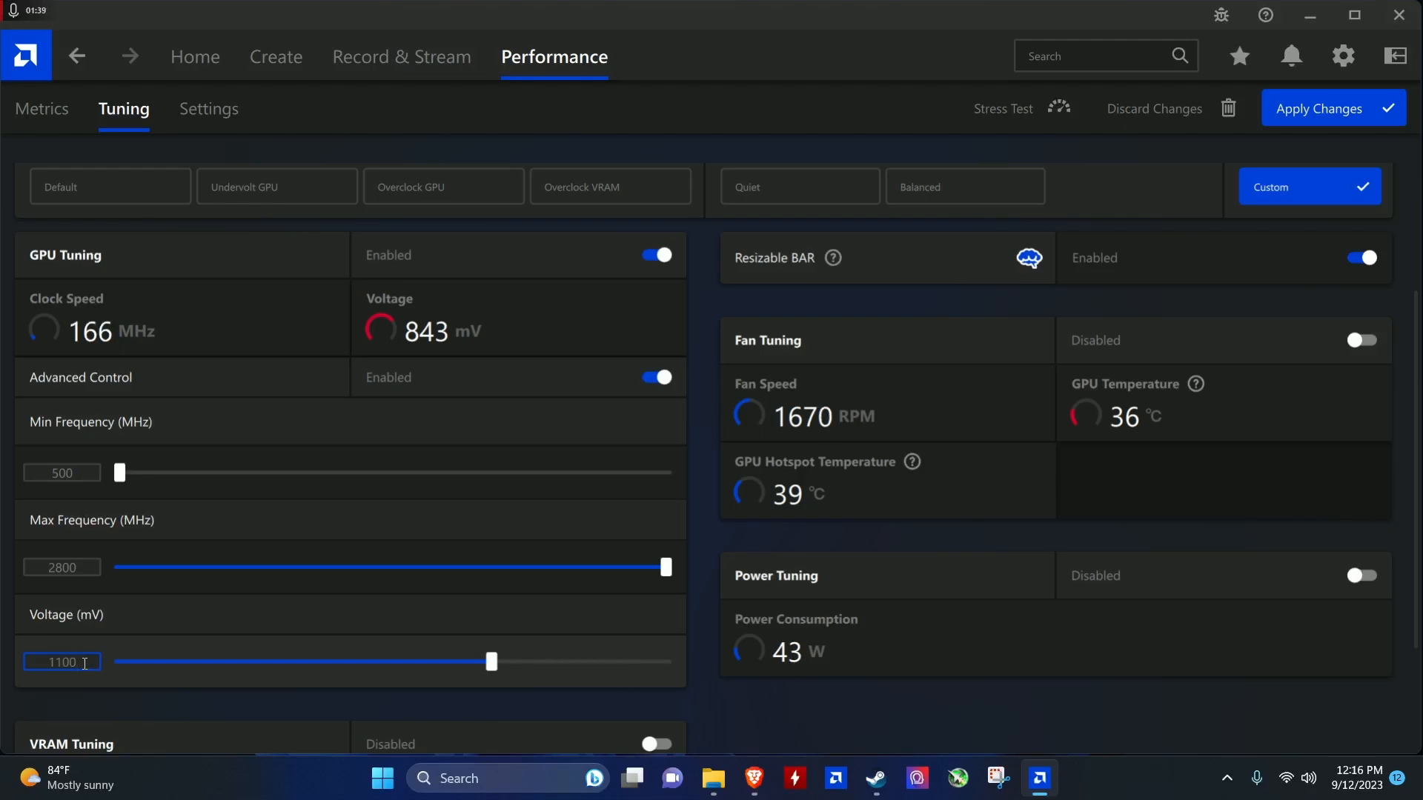
- Set the GPU Tuning maximum frequency to 2550 MHz and apply the tuning changes
double_click(85, 565)
type("255")
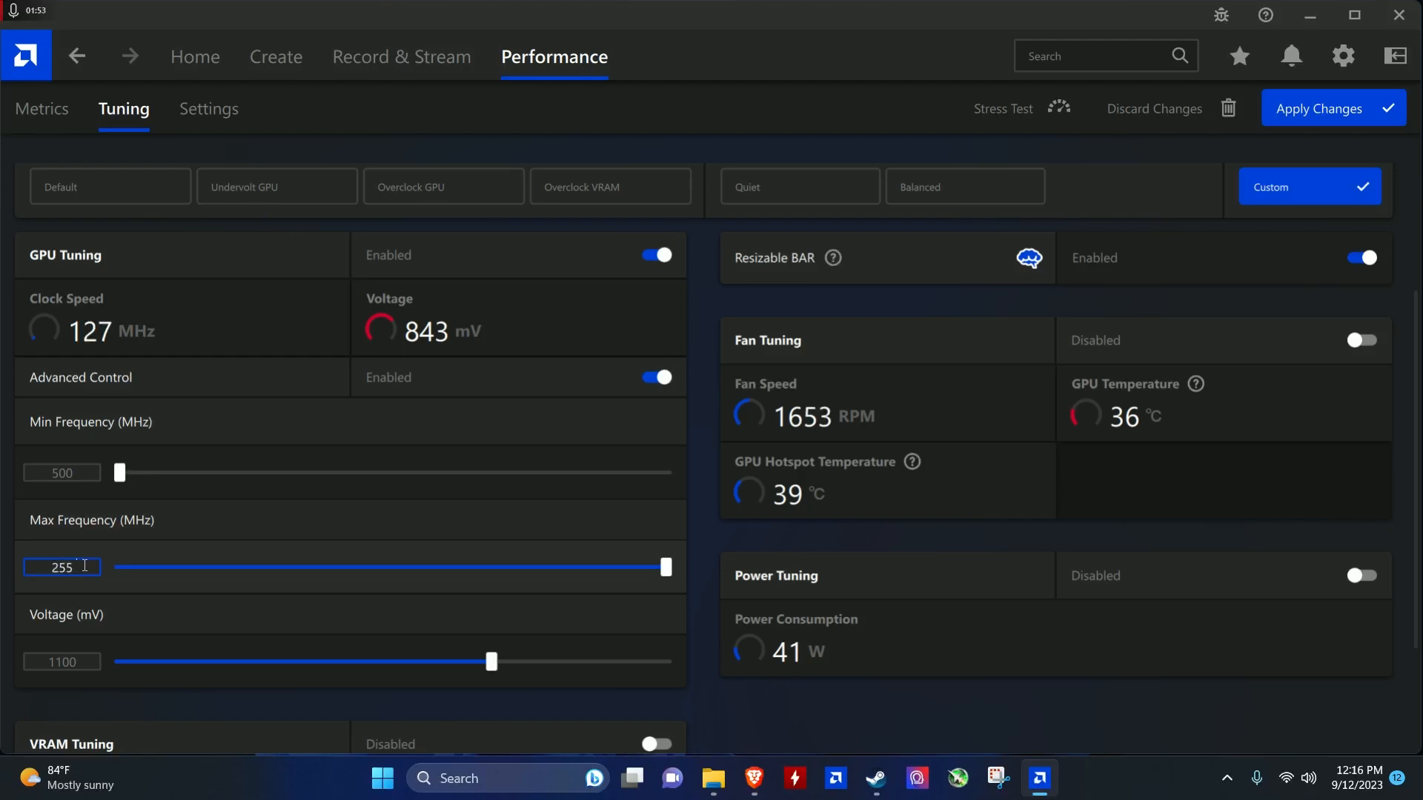
type("0")
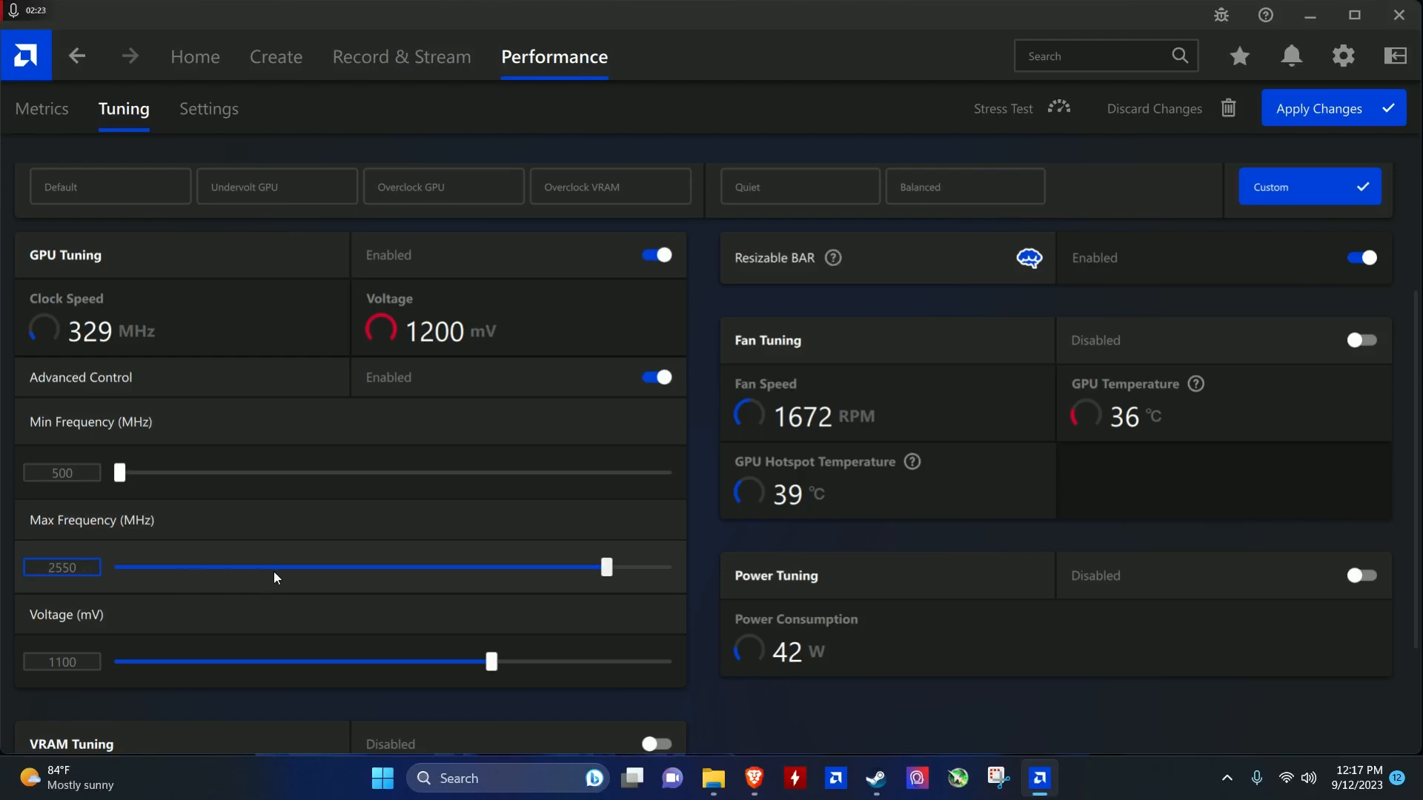
left_click(49, 475)
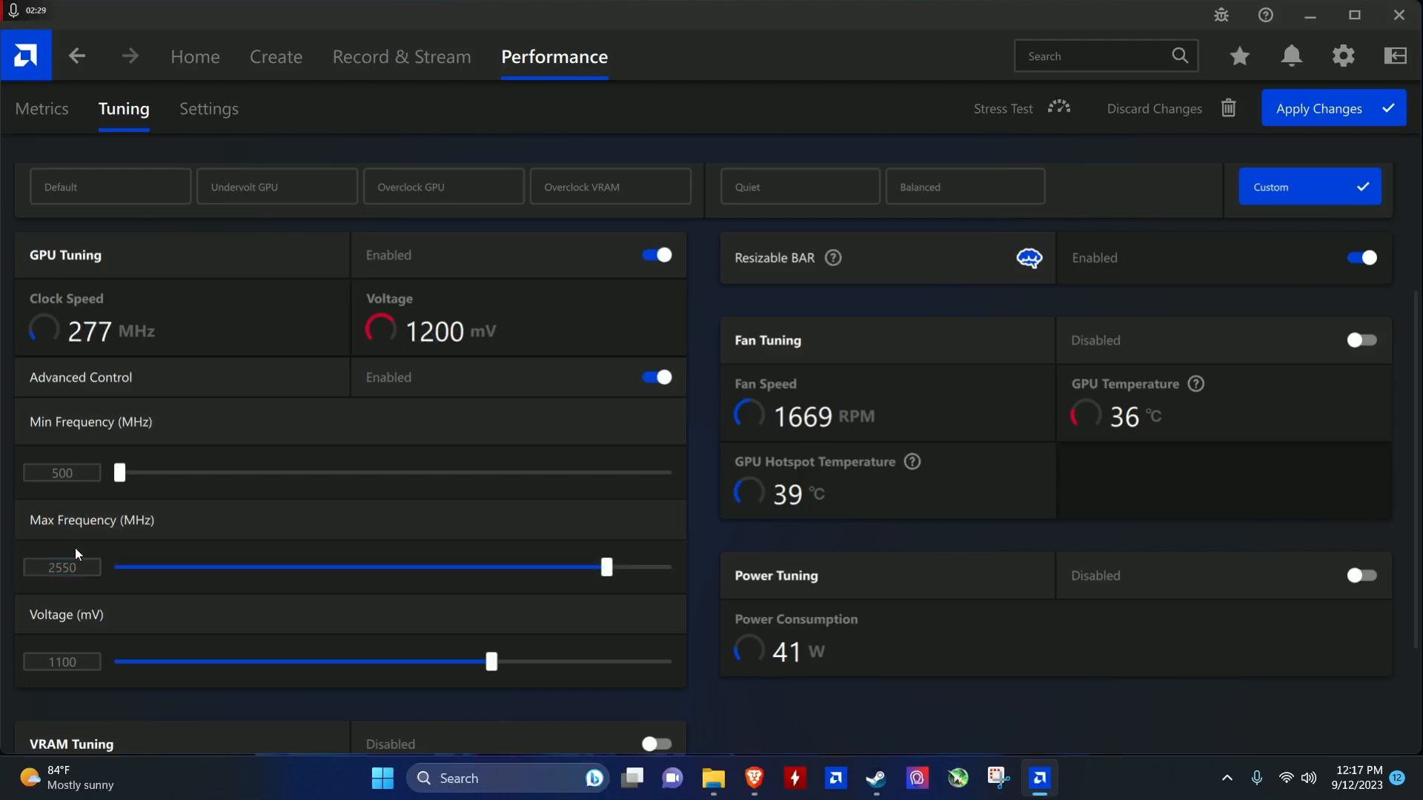
left_click(1308, 117)
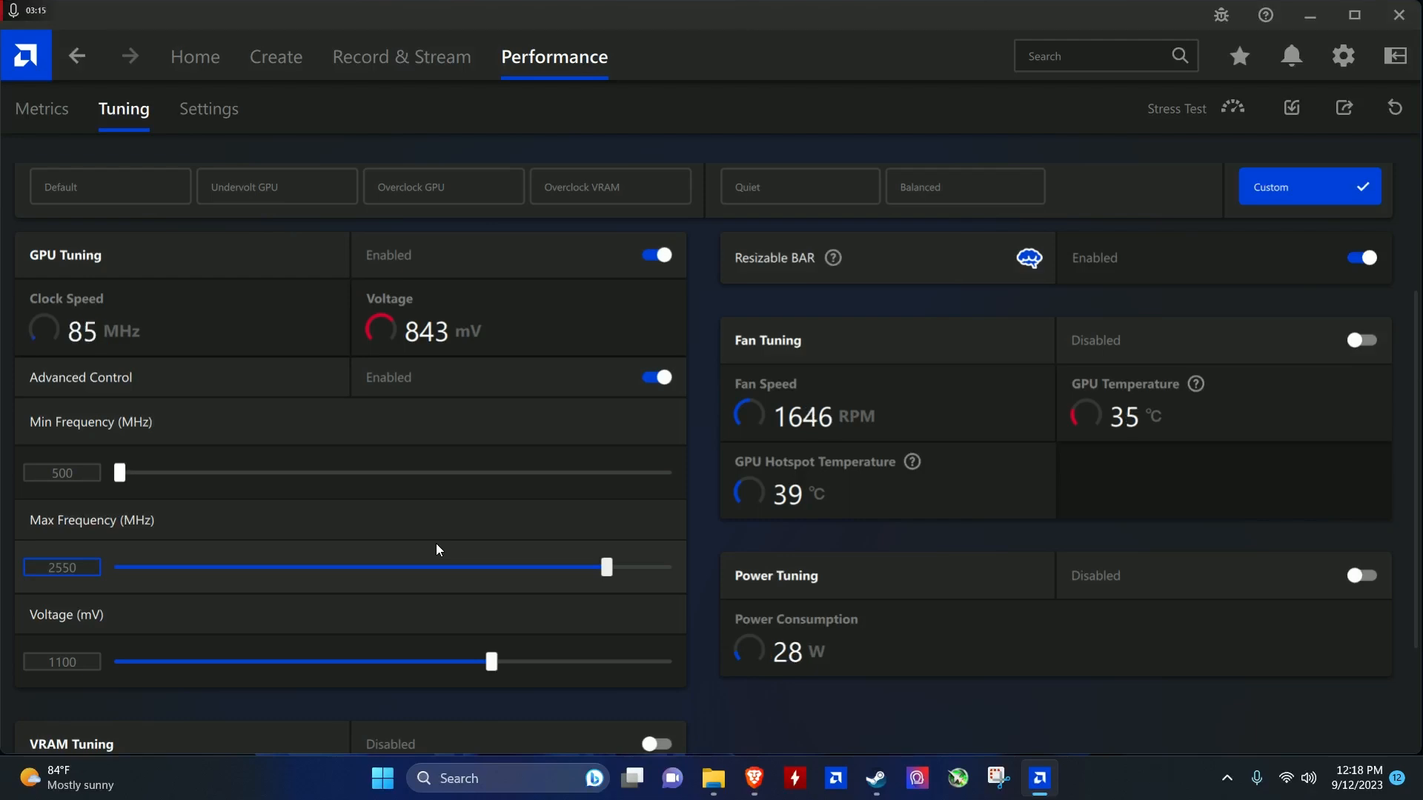
left_click(91, 658)
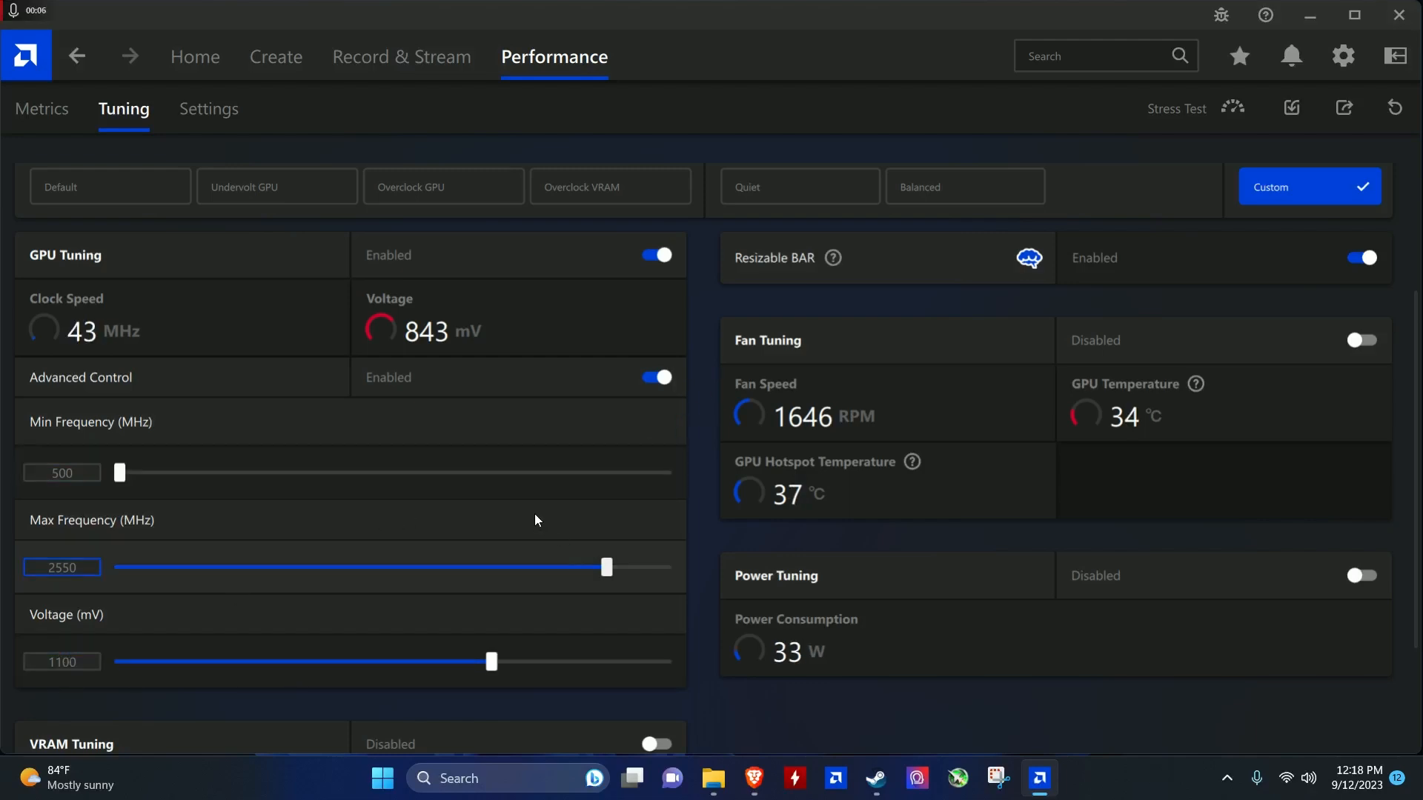
- Enable VRAM Tuning together with its Advanced Control
scroll(532, 515, "down", 2)
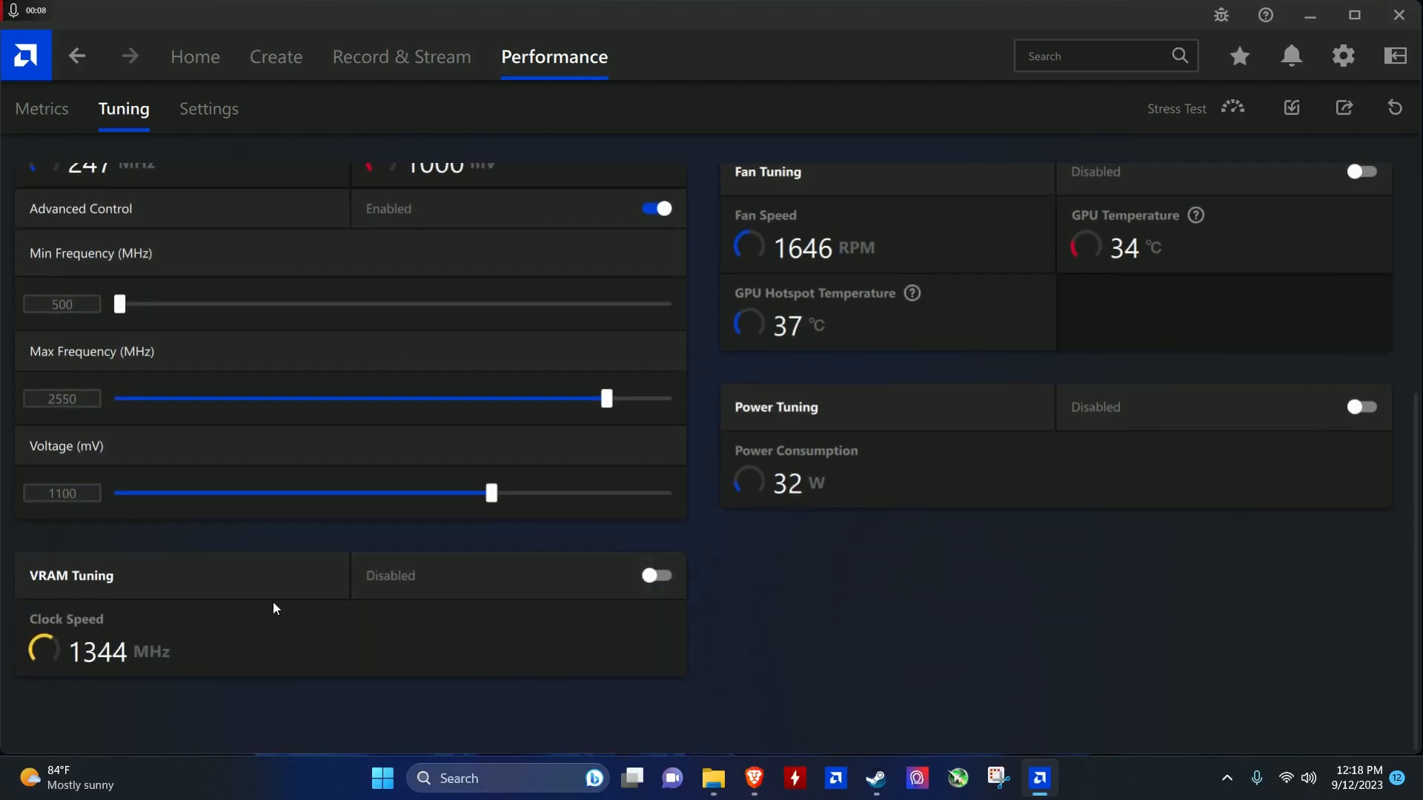
left_click(517, 580)
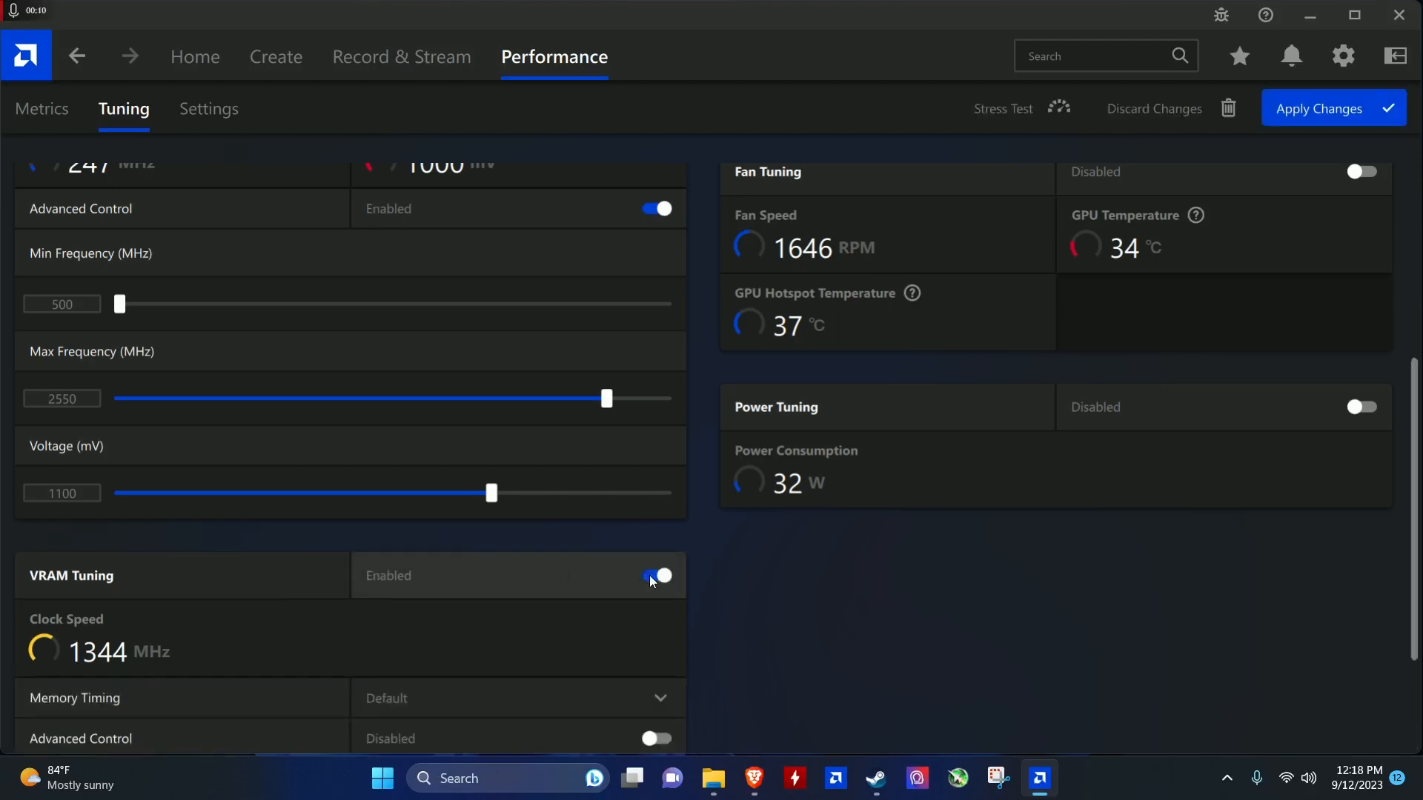
scroll(506, 559, "down", 2)
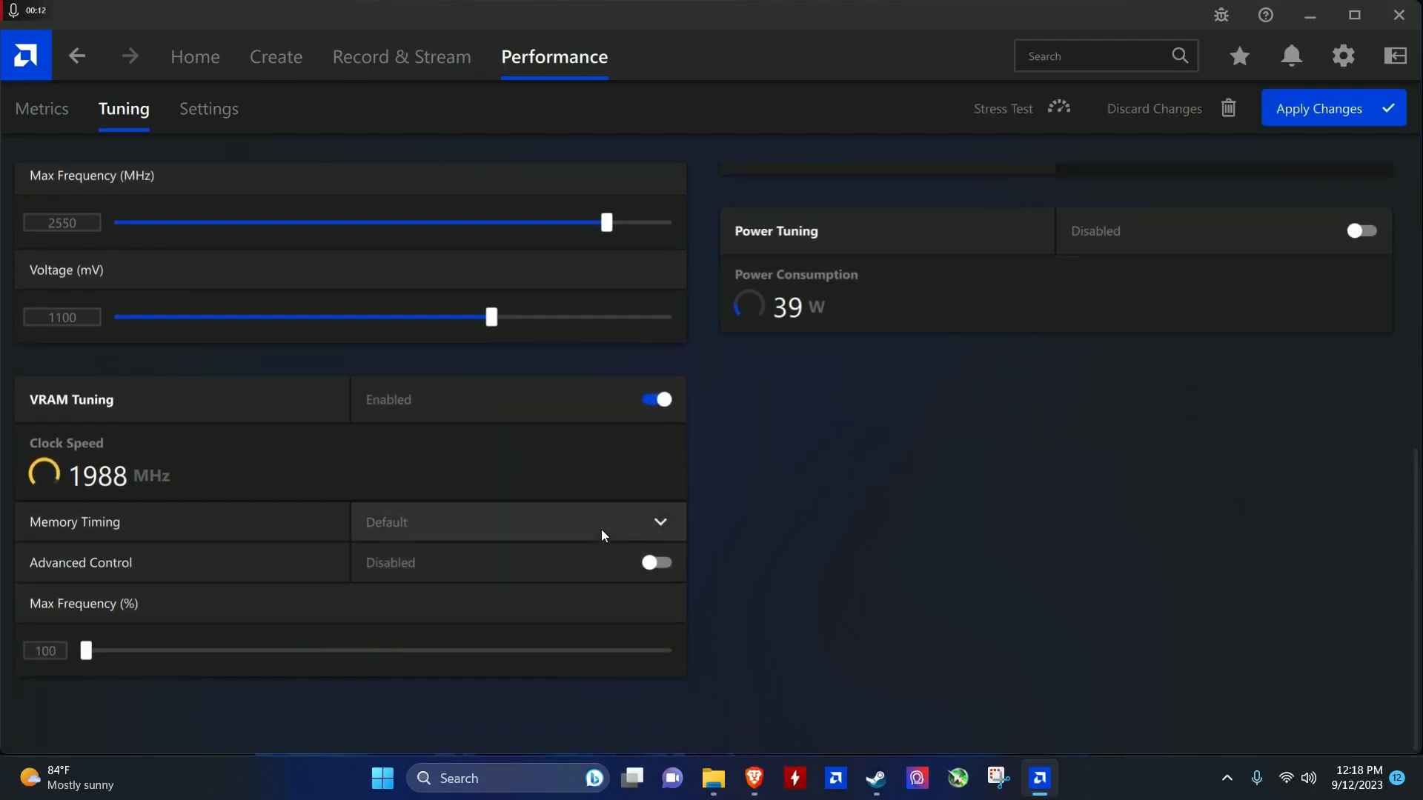
left_click(622, 562)
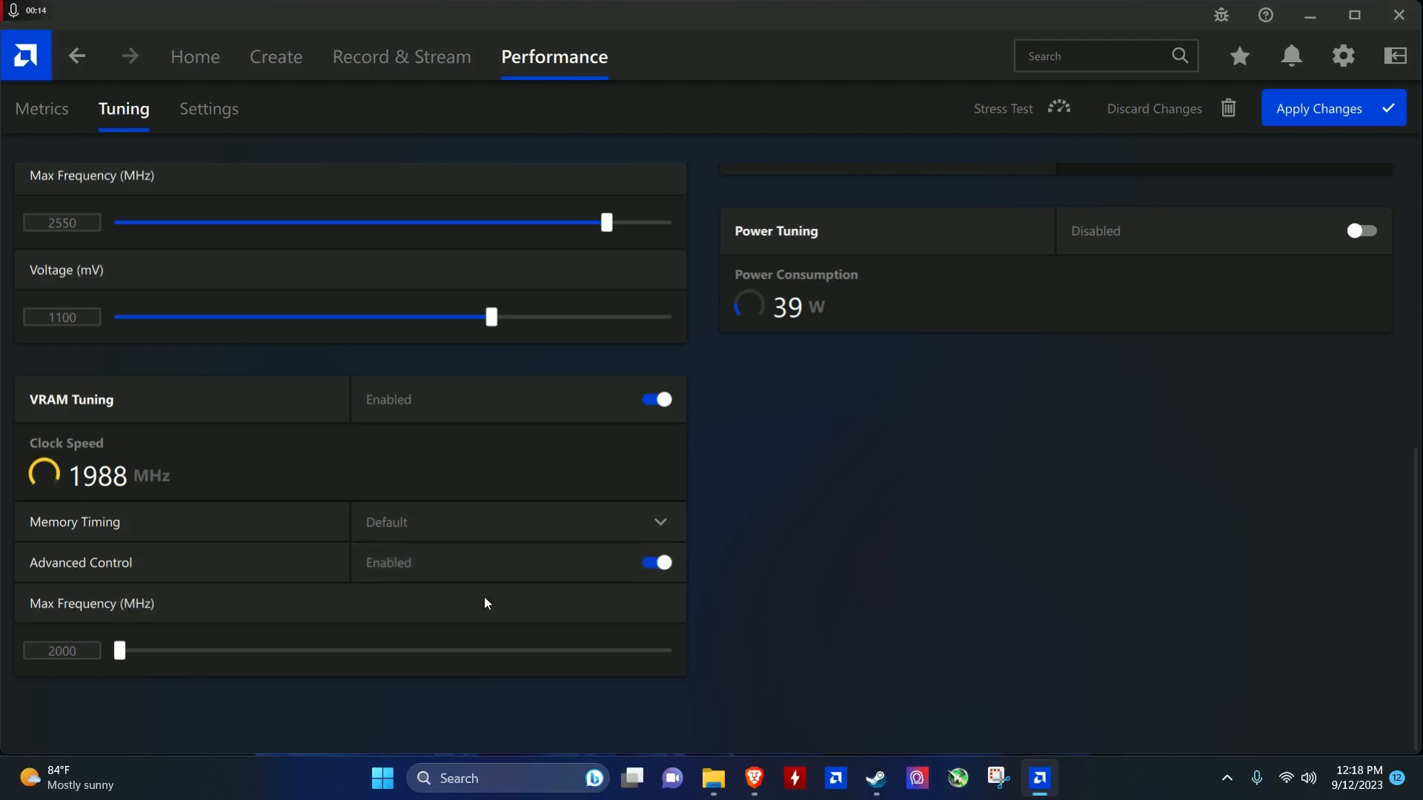
- Set the VRAM memory timing to Fast Timing and its maximum frequency to 2150 MHz, and apply the changes
left_click(646, 523)
left_click(393, 607)
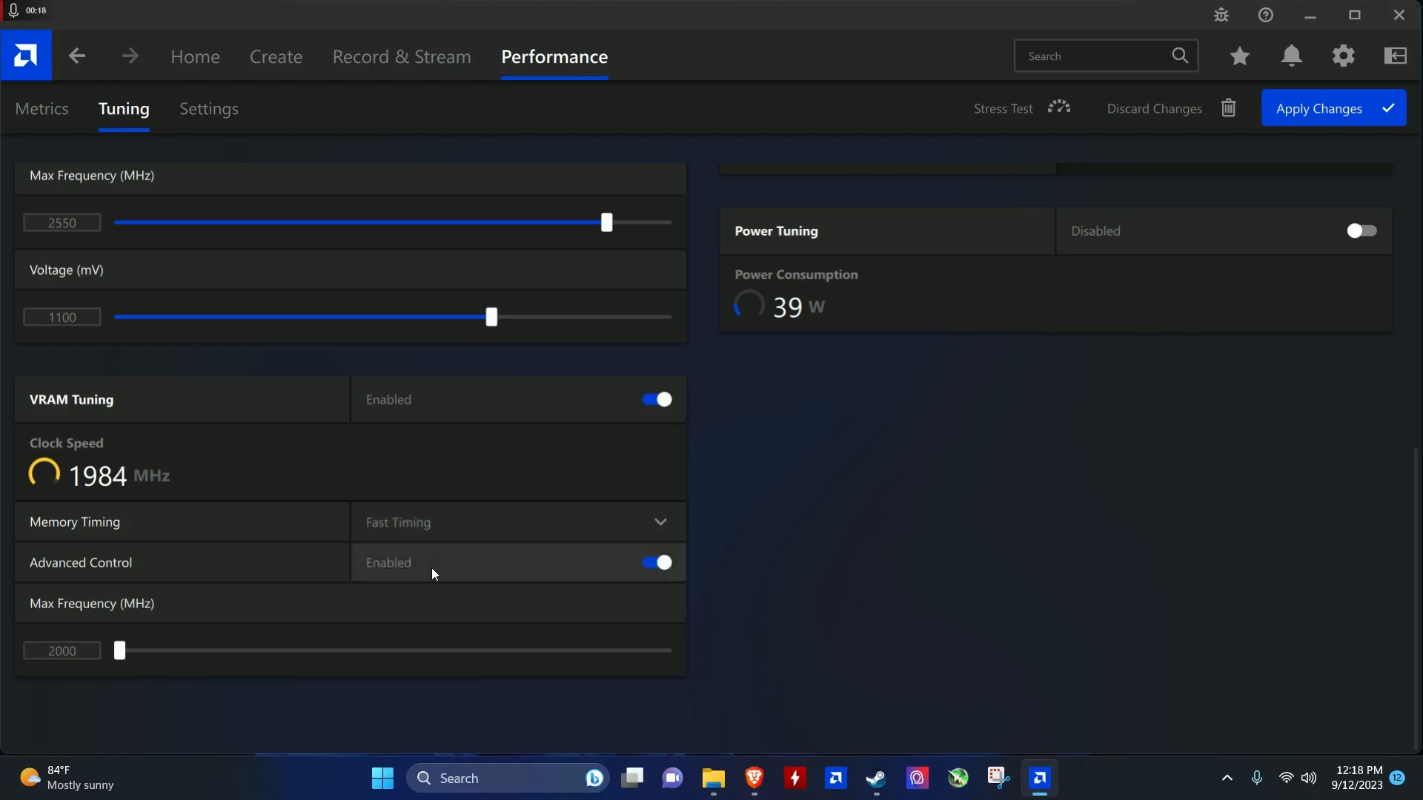
left_click_drag(139, 659, 662, 660)
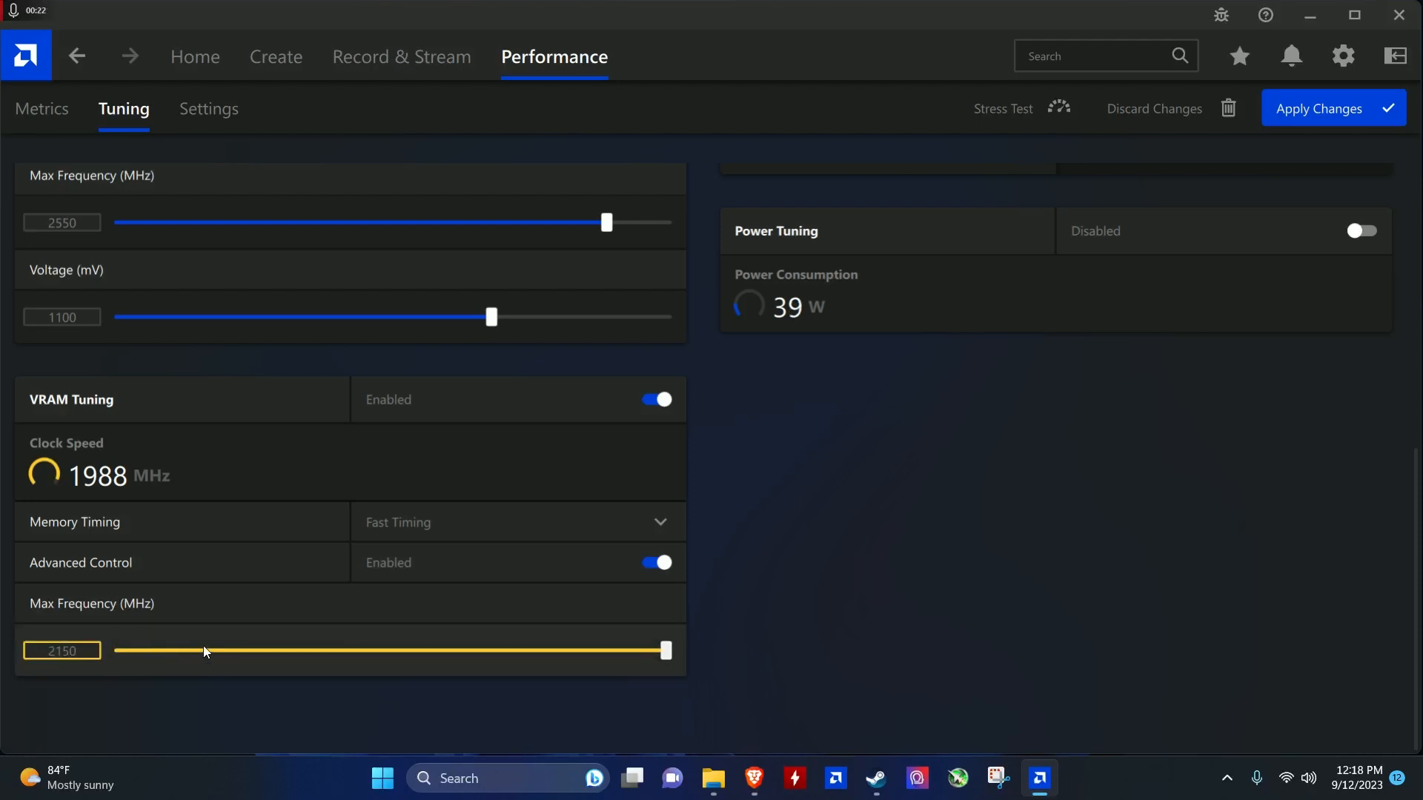
left_click(1331, 104)
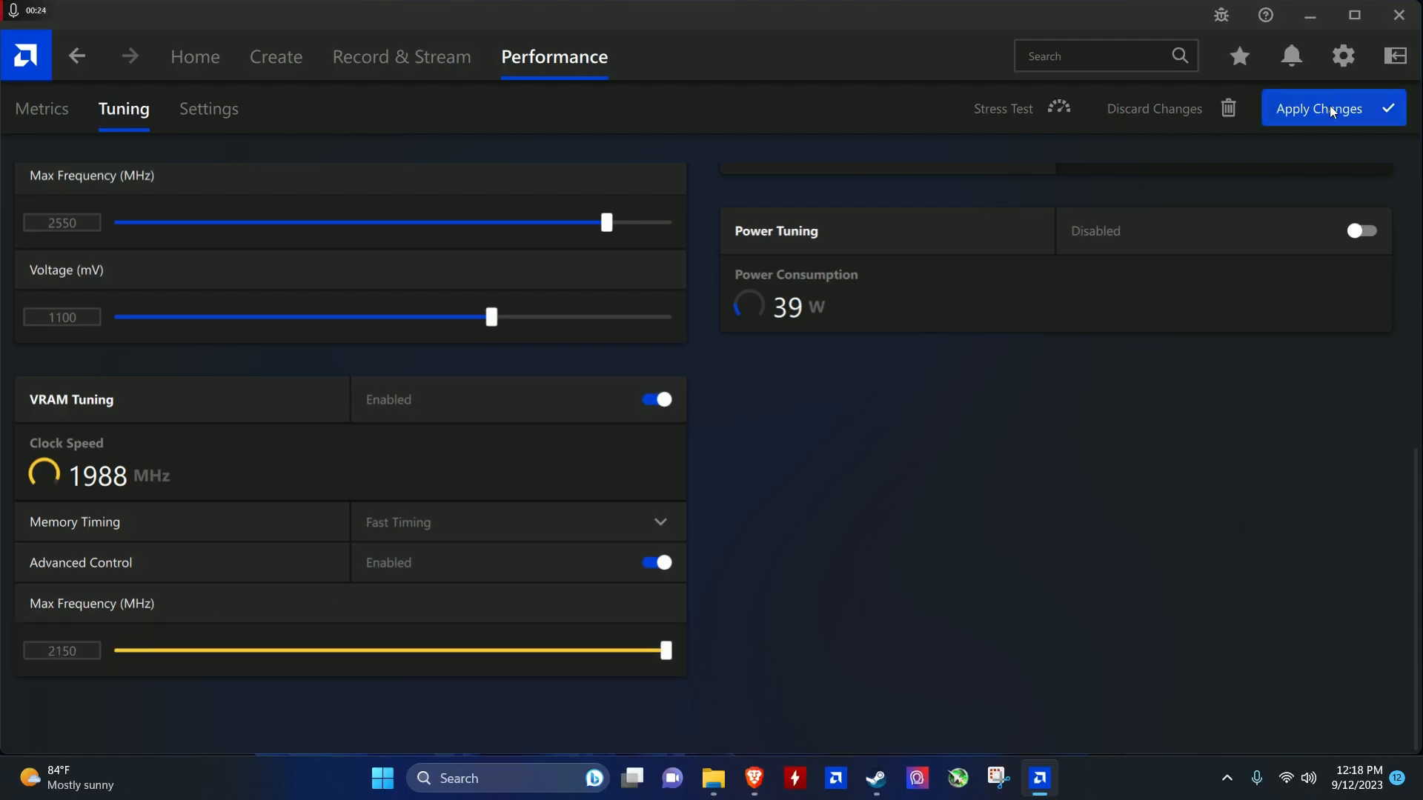
- Enable Fan Tuning for the GPU
scroll(638, 566, "up", 10)
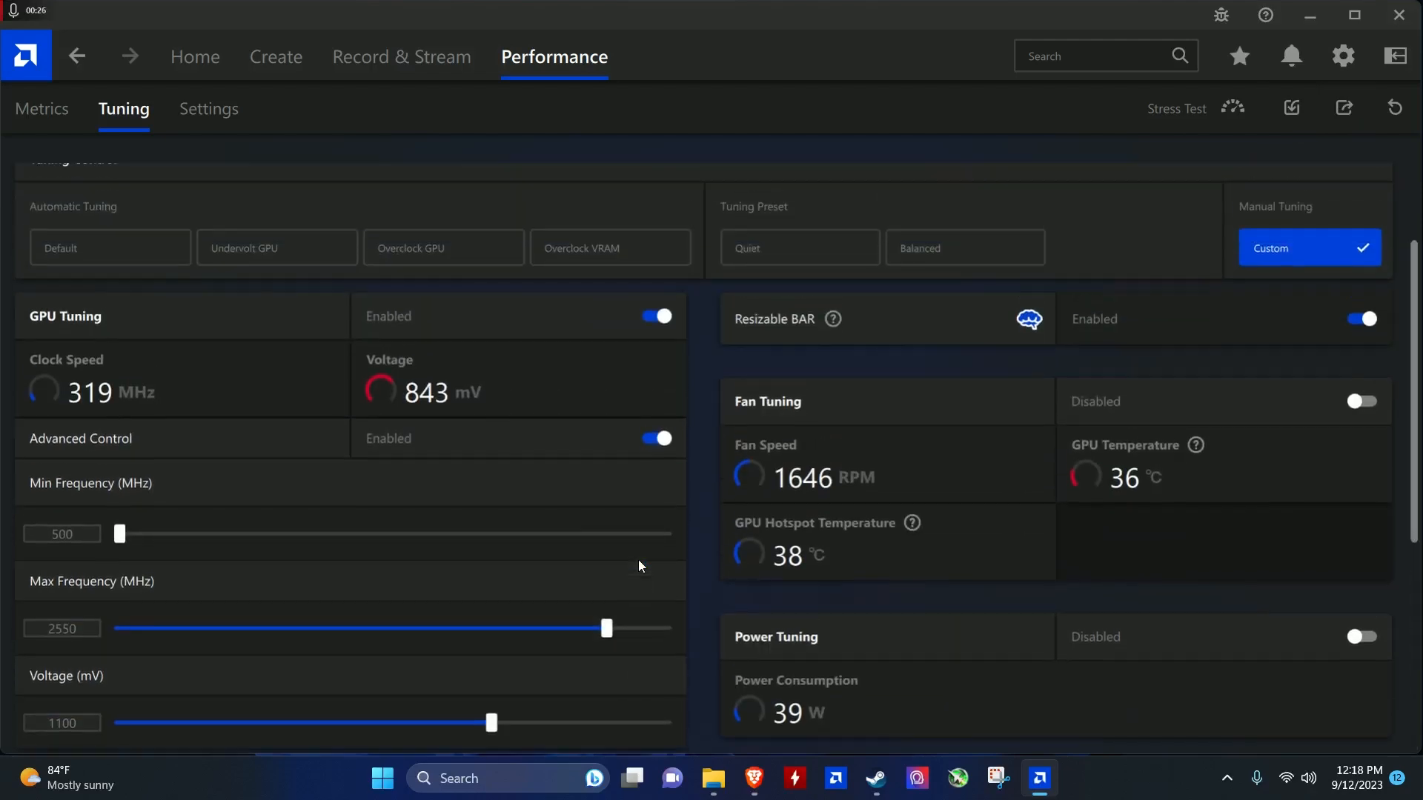
scroll(722, 513, "down", 1)
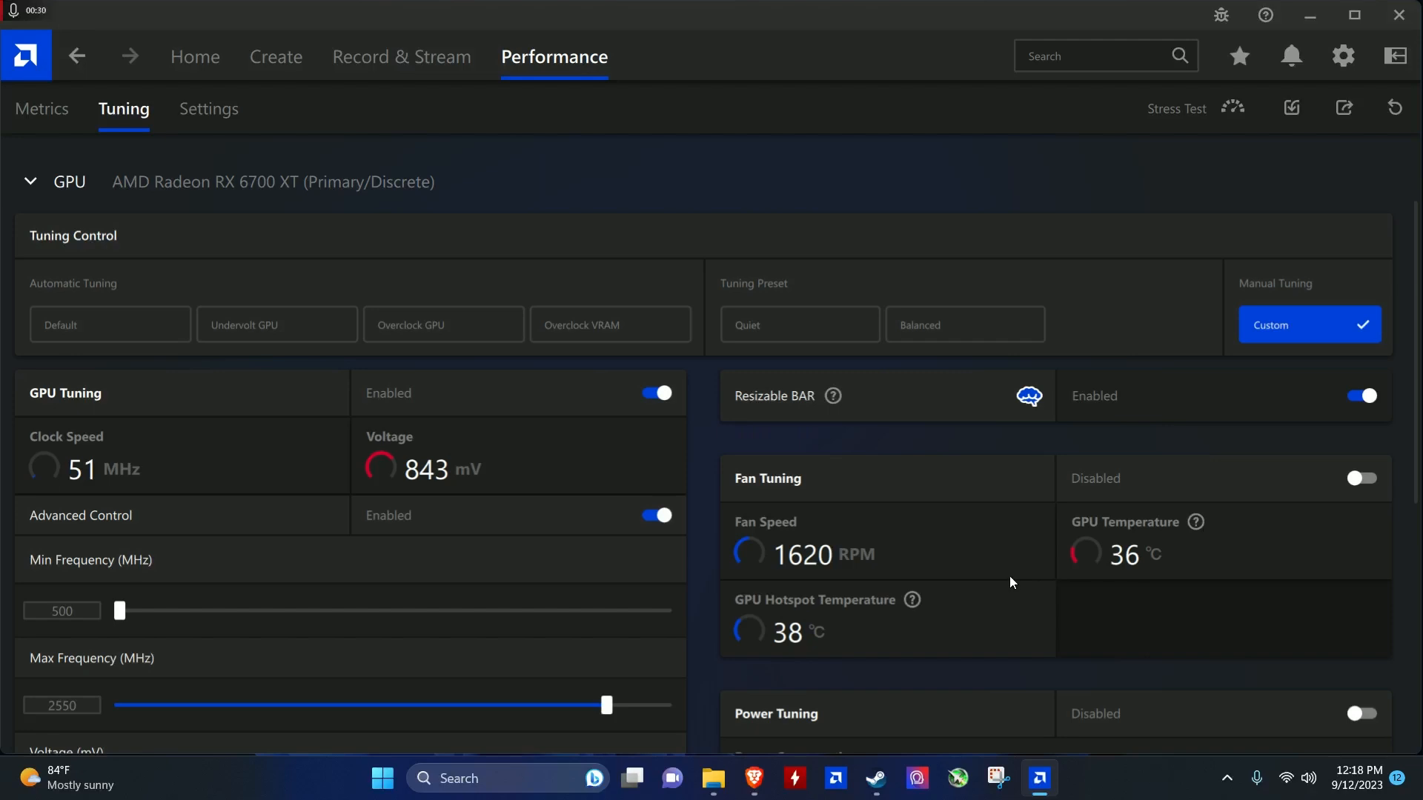
scroll(1011, 563, "down", 2)
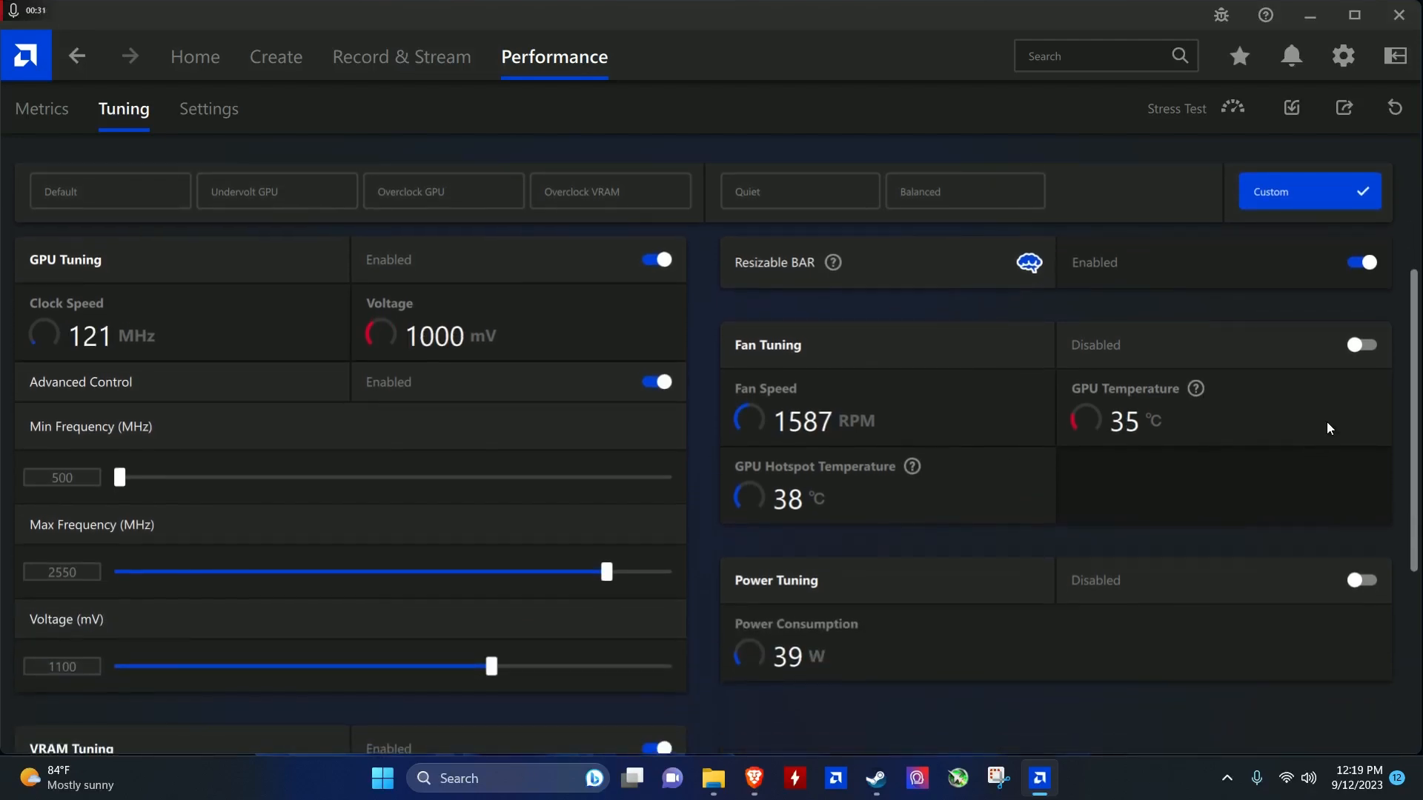
left_click(1362, 345)
scroll(1006, 455, "down", 3)
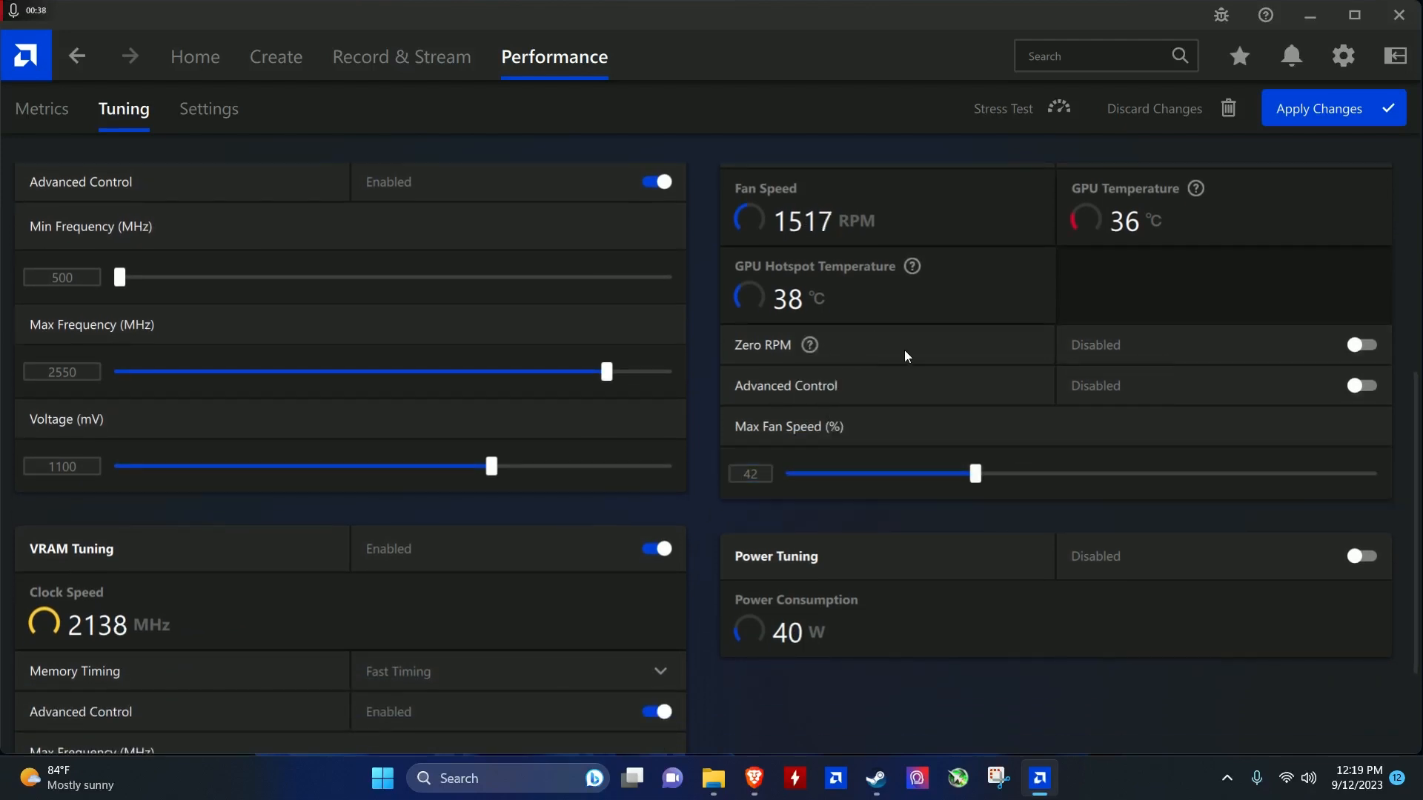
scroll(1155, 345, "up", 1)
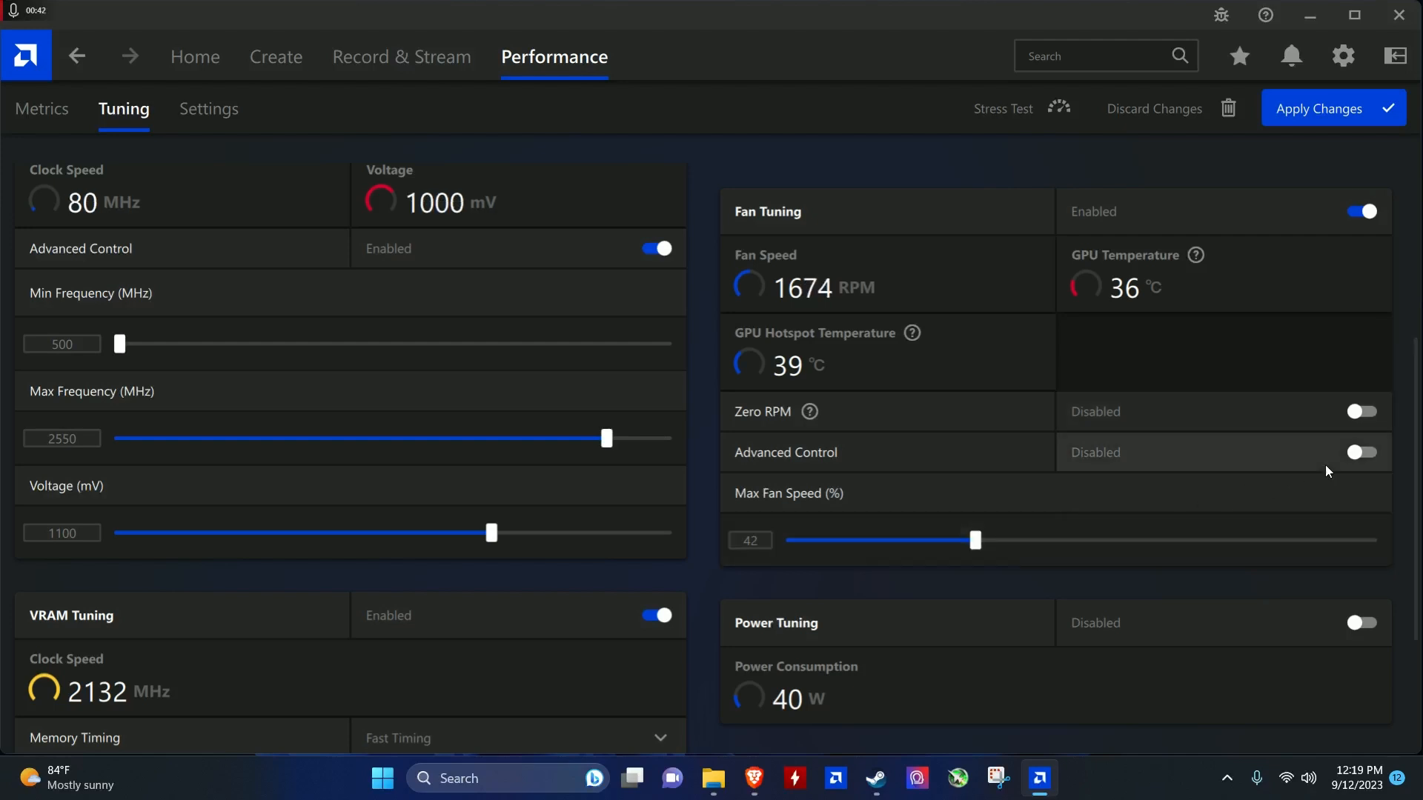
- Enable Advanced Control for Fan Tuning and look over its fan speed and temperature curve
left_click(1364, 455)
scroll(1208, 476, "down", 2)
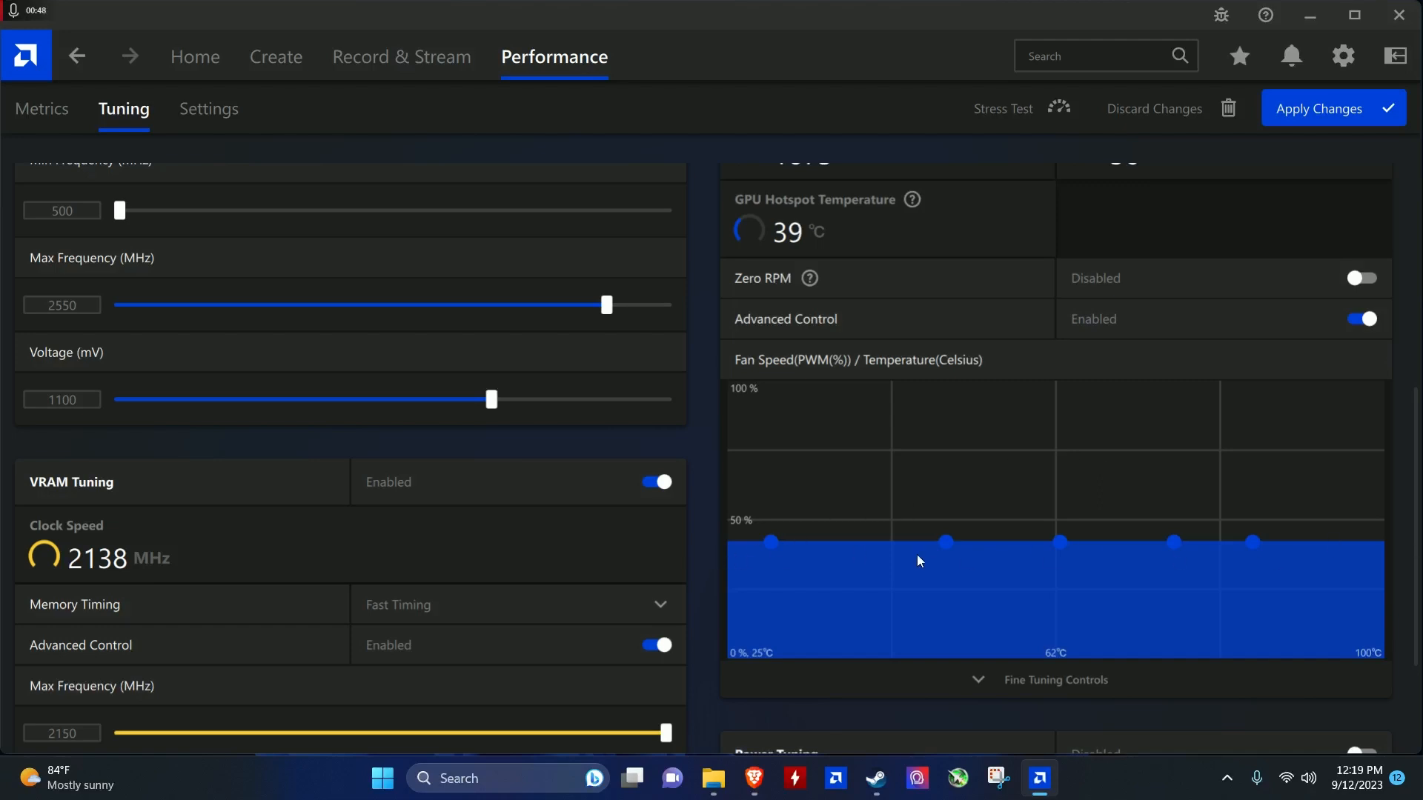
scroll(990, 414, "up", 1)
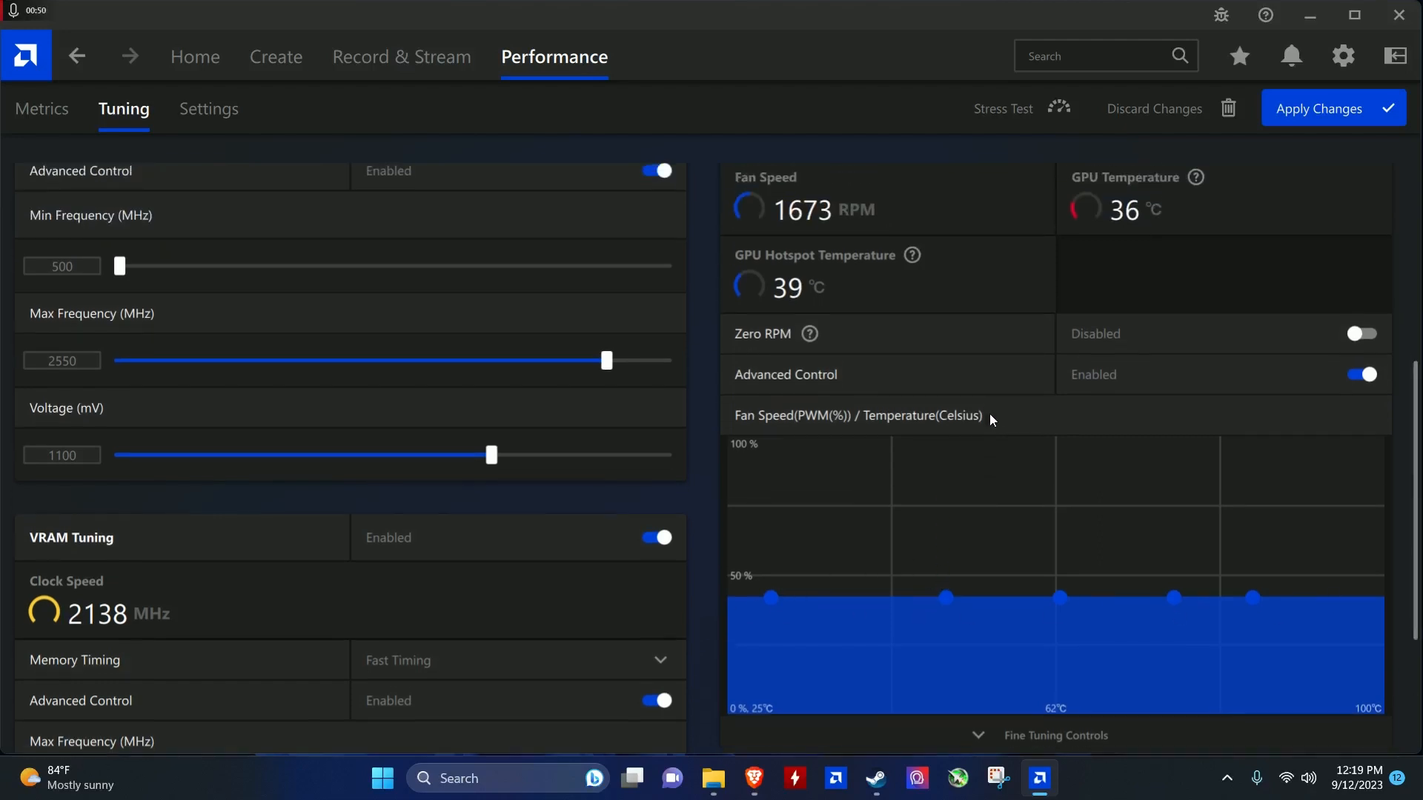
scroll(990, 414, "down", 4)
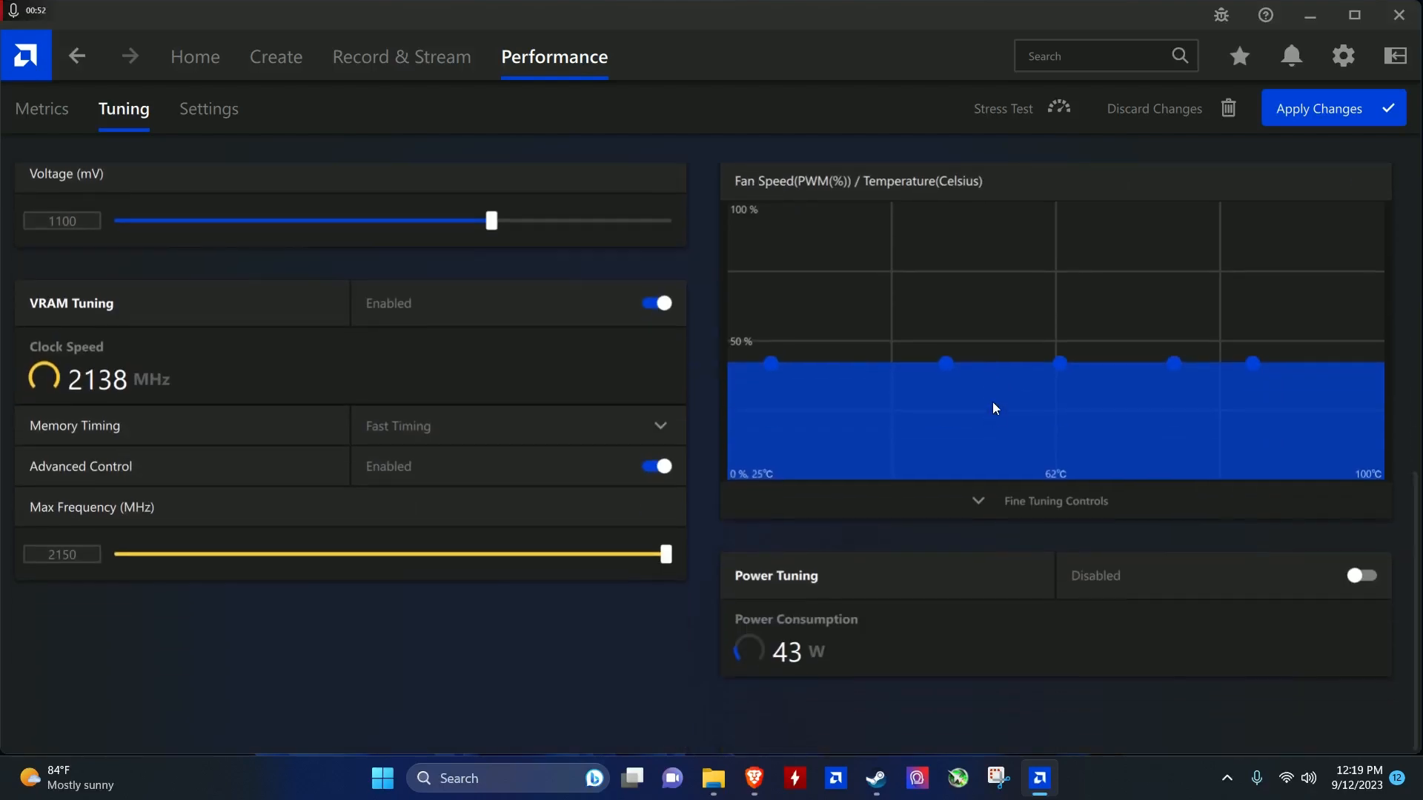
scroll(993, 409, "up", 7)
scroll(993, 440, "down", 6)
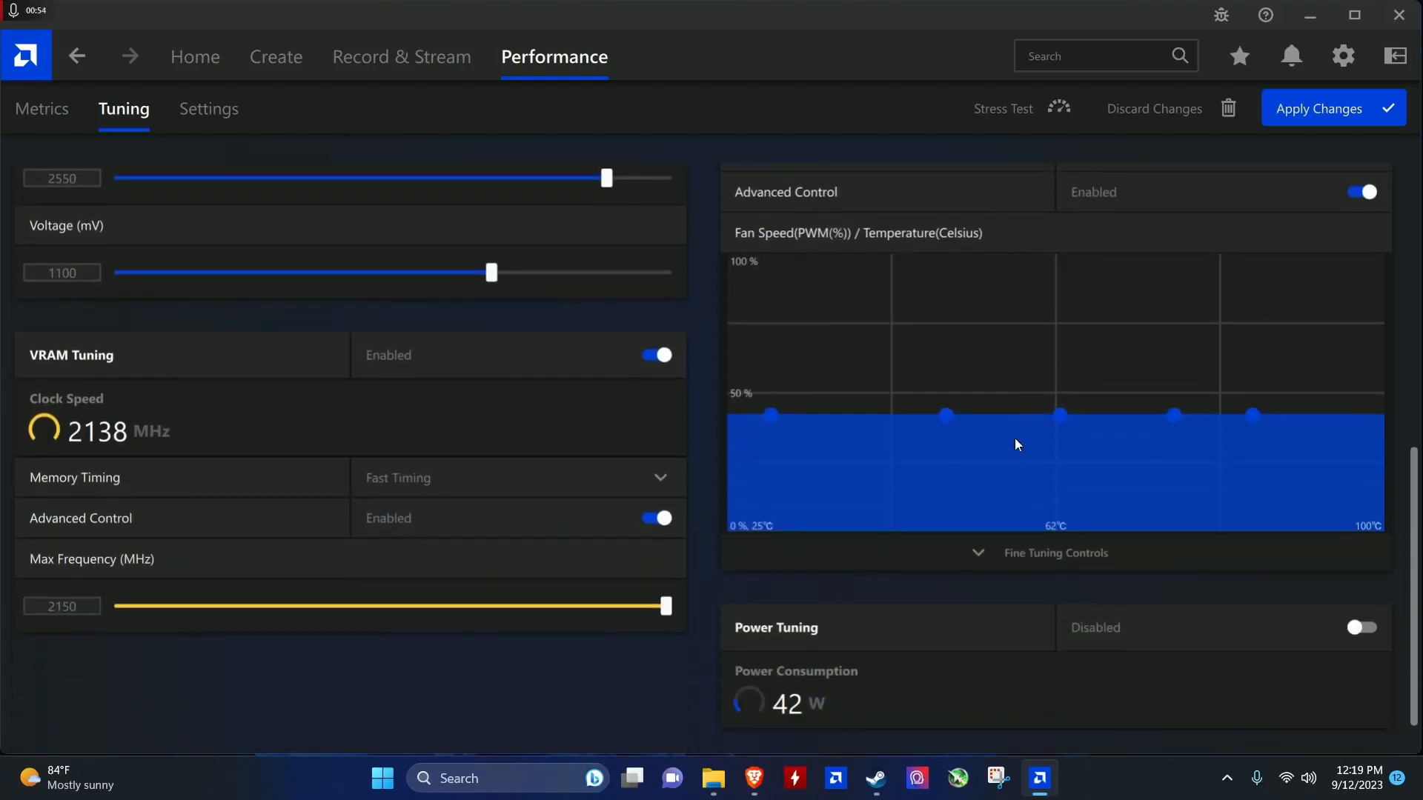
- Enable Zero RPM for the fans and apply the tuning changes
scroll(1017, 439, "up", 3)
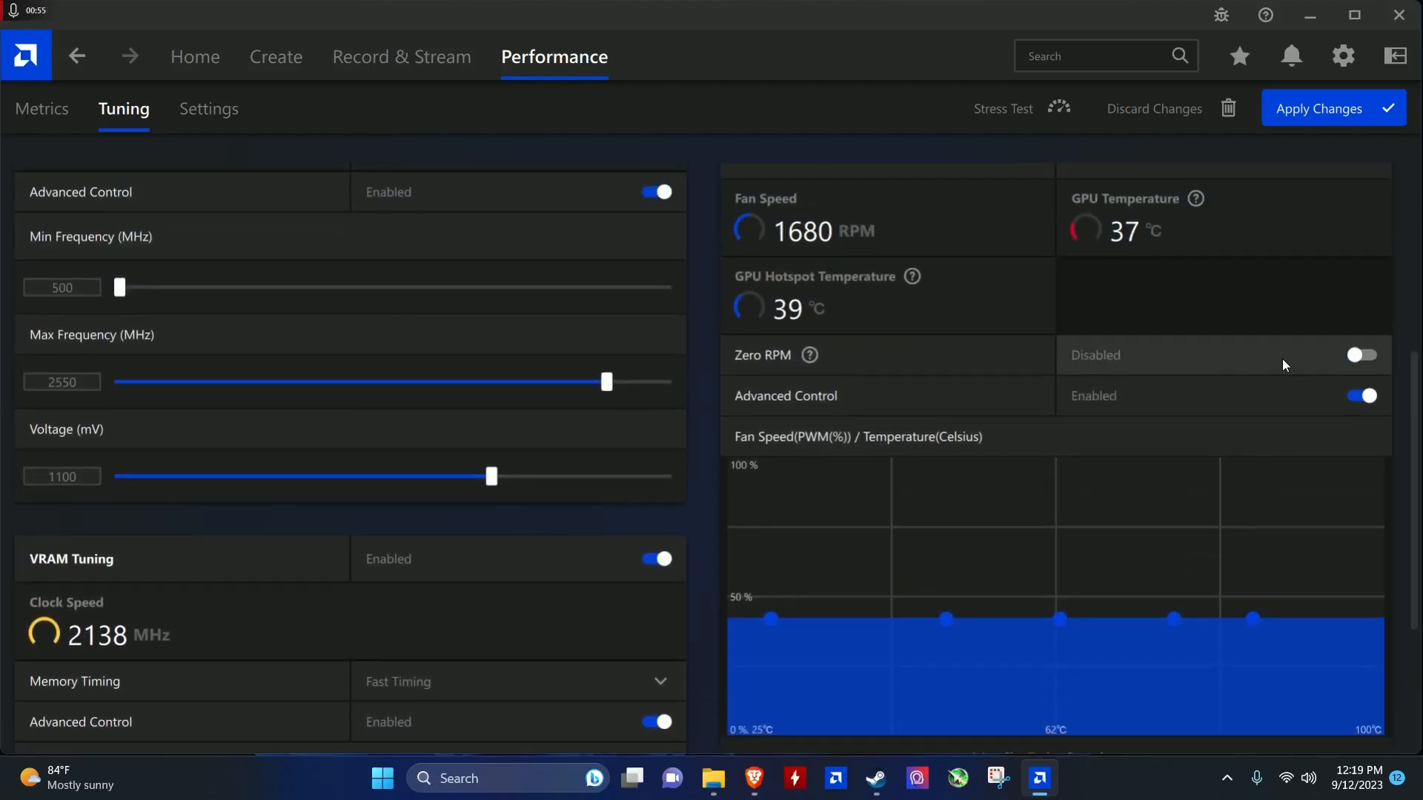
left_click(1356, 355)
left_click(1316, 108)
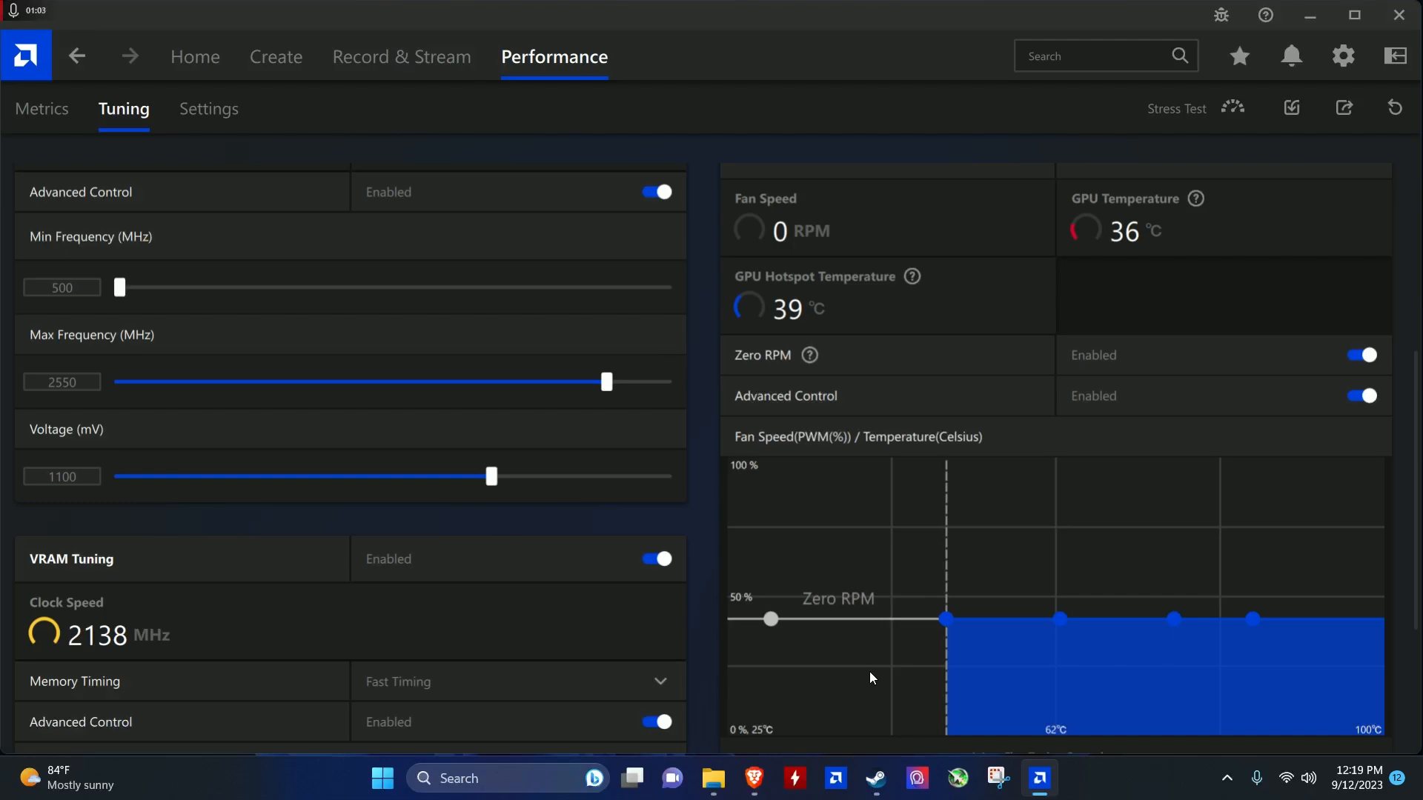
- Expand the Fine Tuning Controls of the fan curve to view the speed and temperature of points P1 to P5
scroll(869, 671, "up", 2)
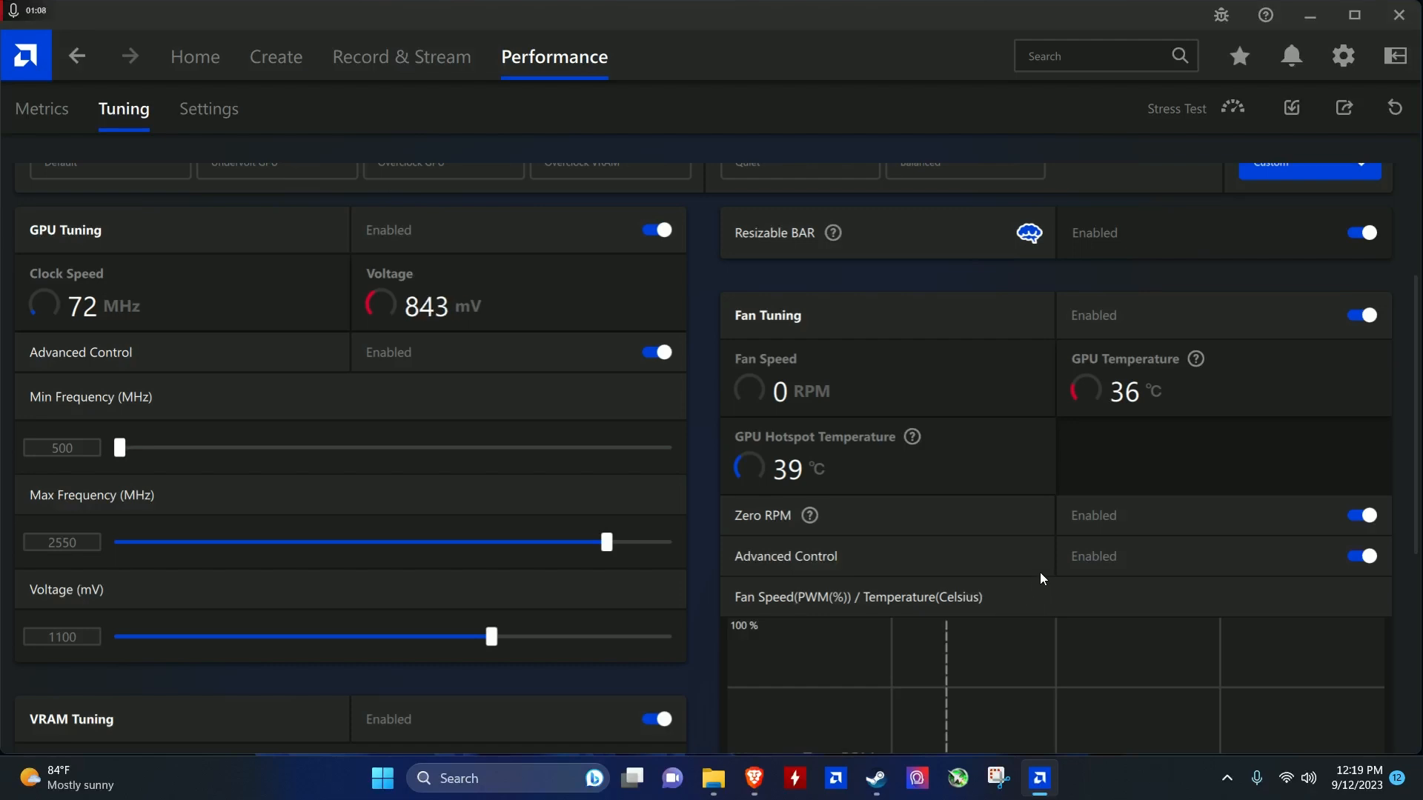
scroll(1030, 562, "down", 5)
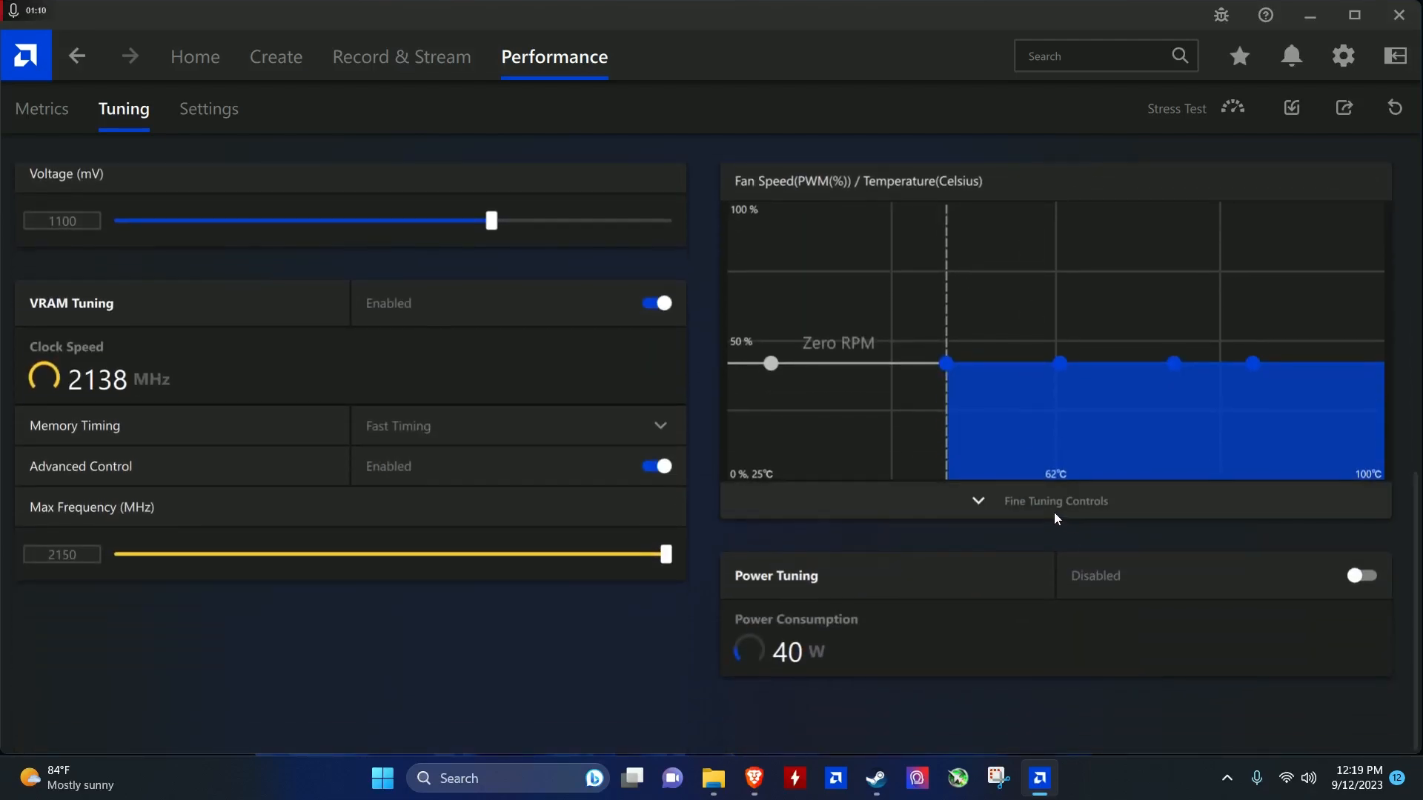
left_click(1053, 511)
scroll(1060, 539, "down", 1)
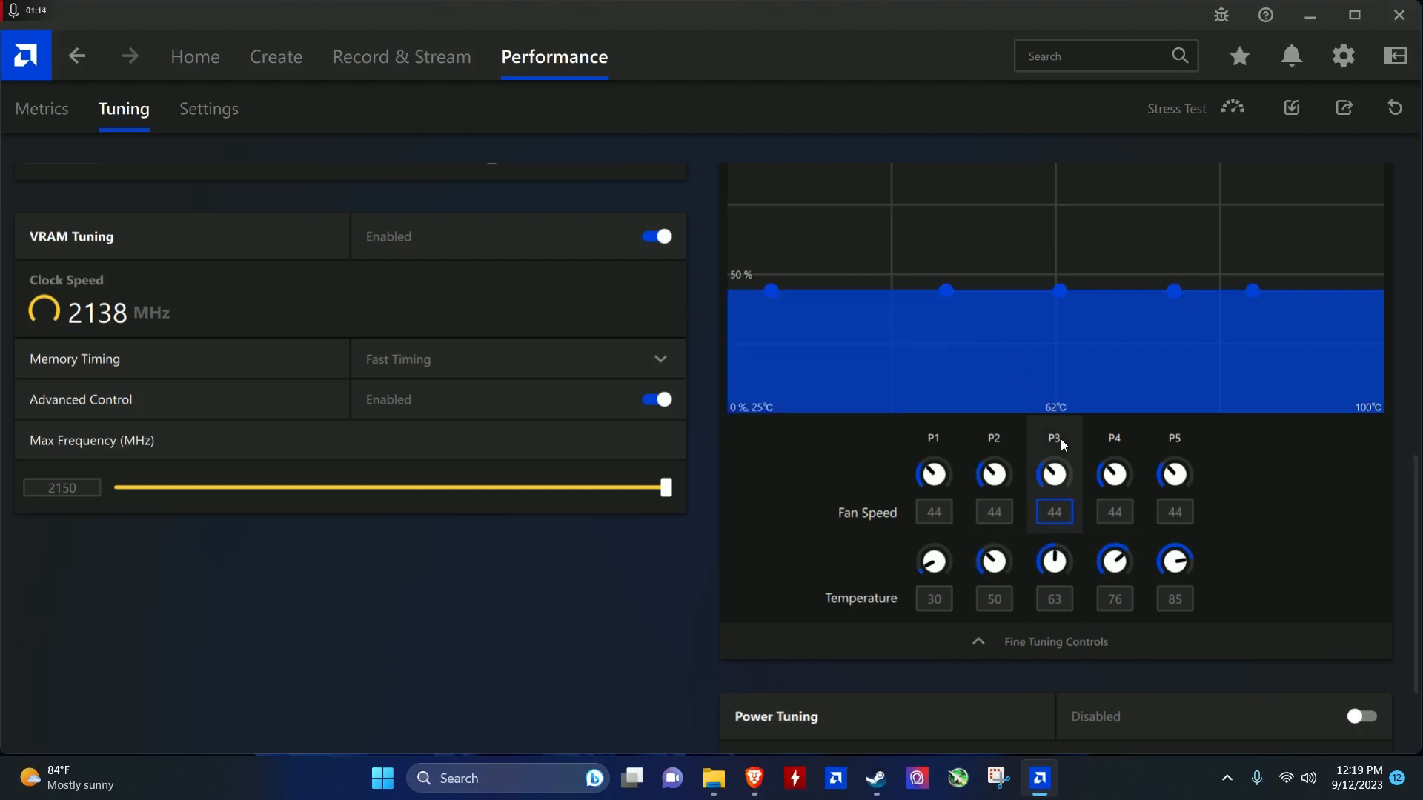
- Turn Zero RPM back on under Fan Tuning and apply the change again
scroll(1208, 504, "up", 3)
scroll(1175, 528, "up", 2)
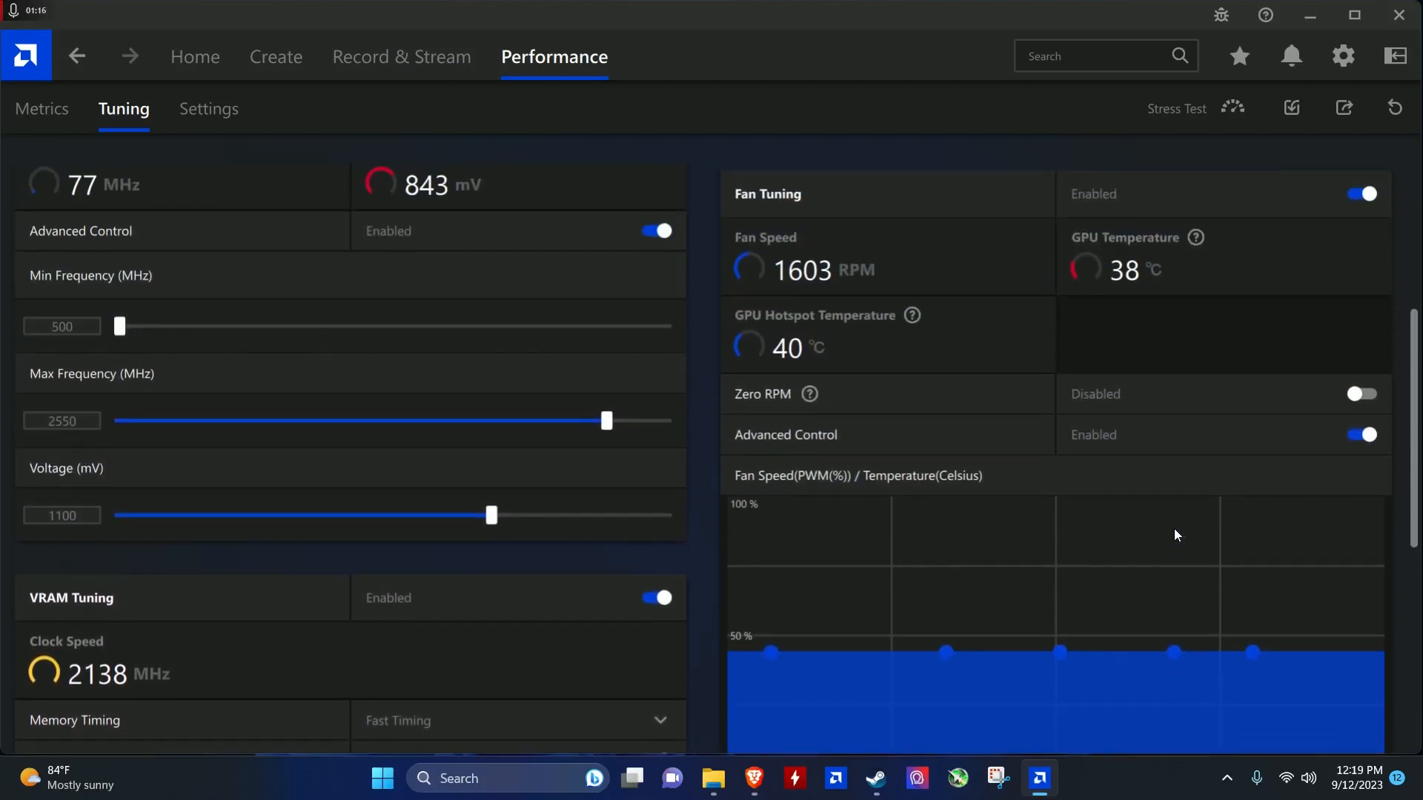
left_click(1359, 401)
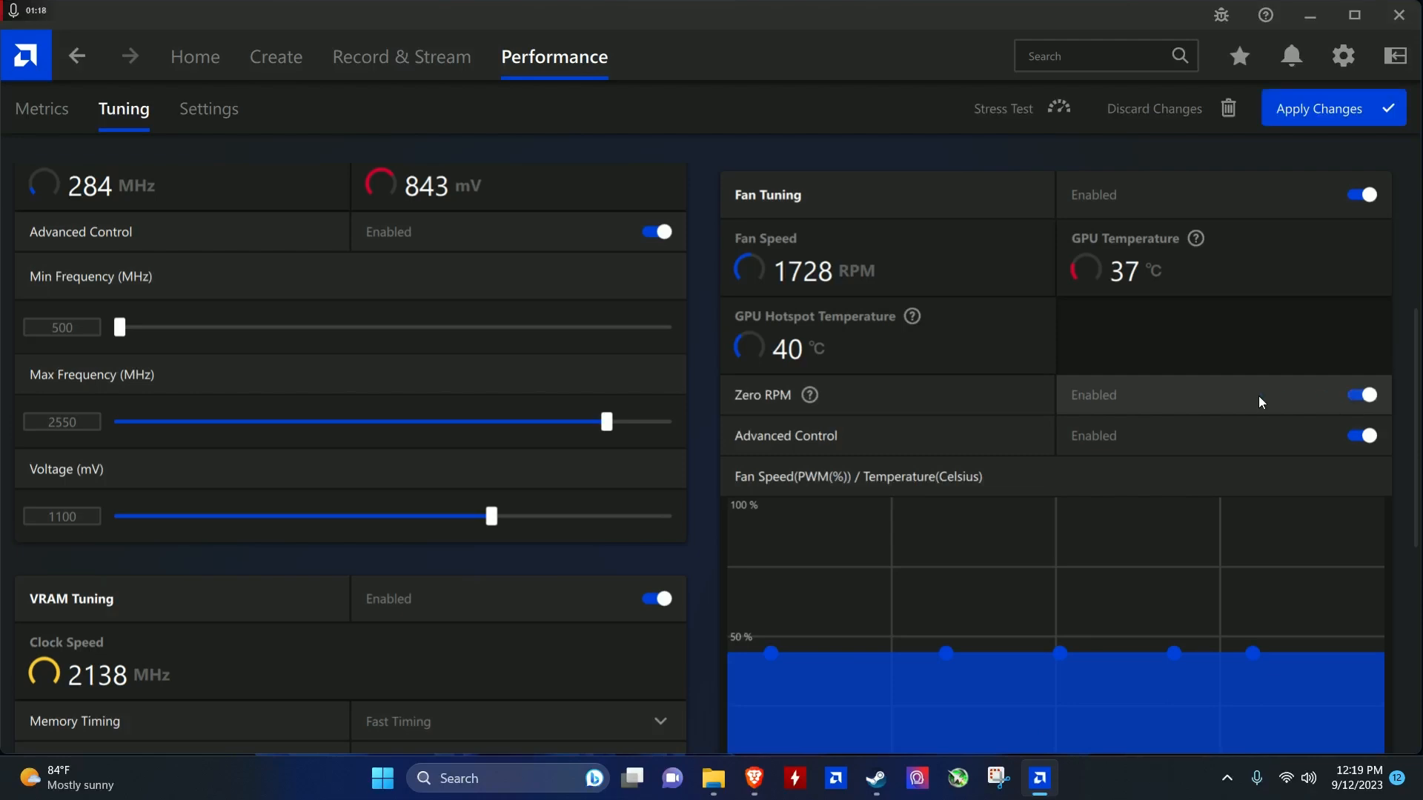
left_click(1326, 109)
- Collapse the fan curve's Fine Tuning Controls and review the complete GPU, VRAM and fan tuning configuration
scroll(1061, 424, "down", 6)
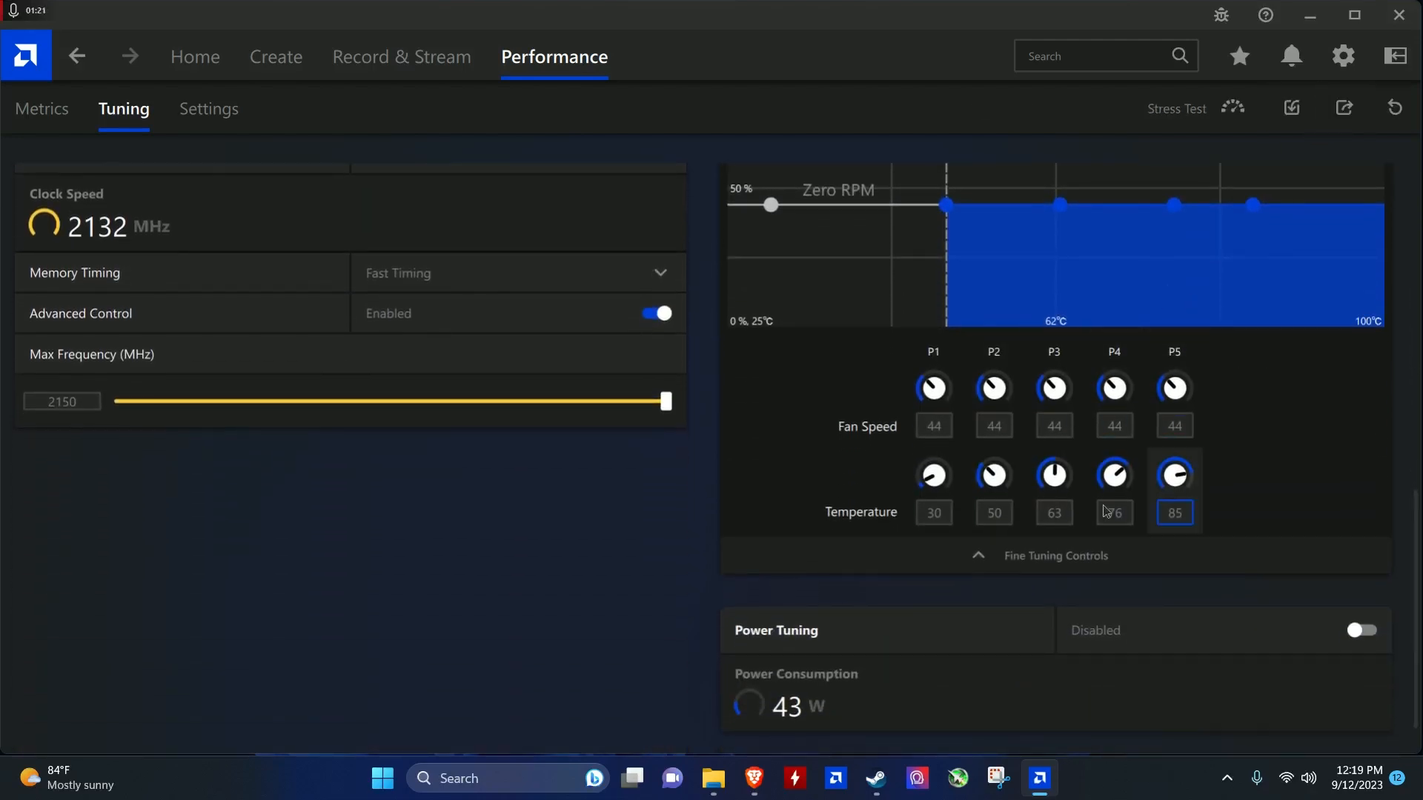
left_click(1048, 557)
scroll(1052, 485, "up", 7)
scroll(1053, 541, "up", 2)
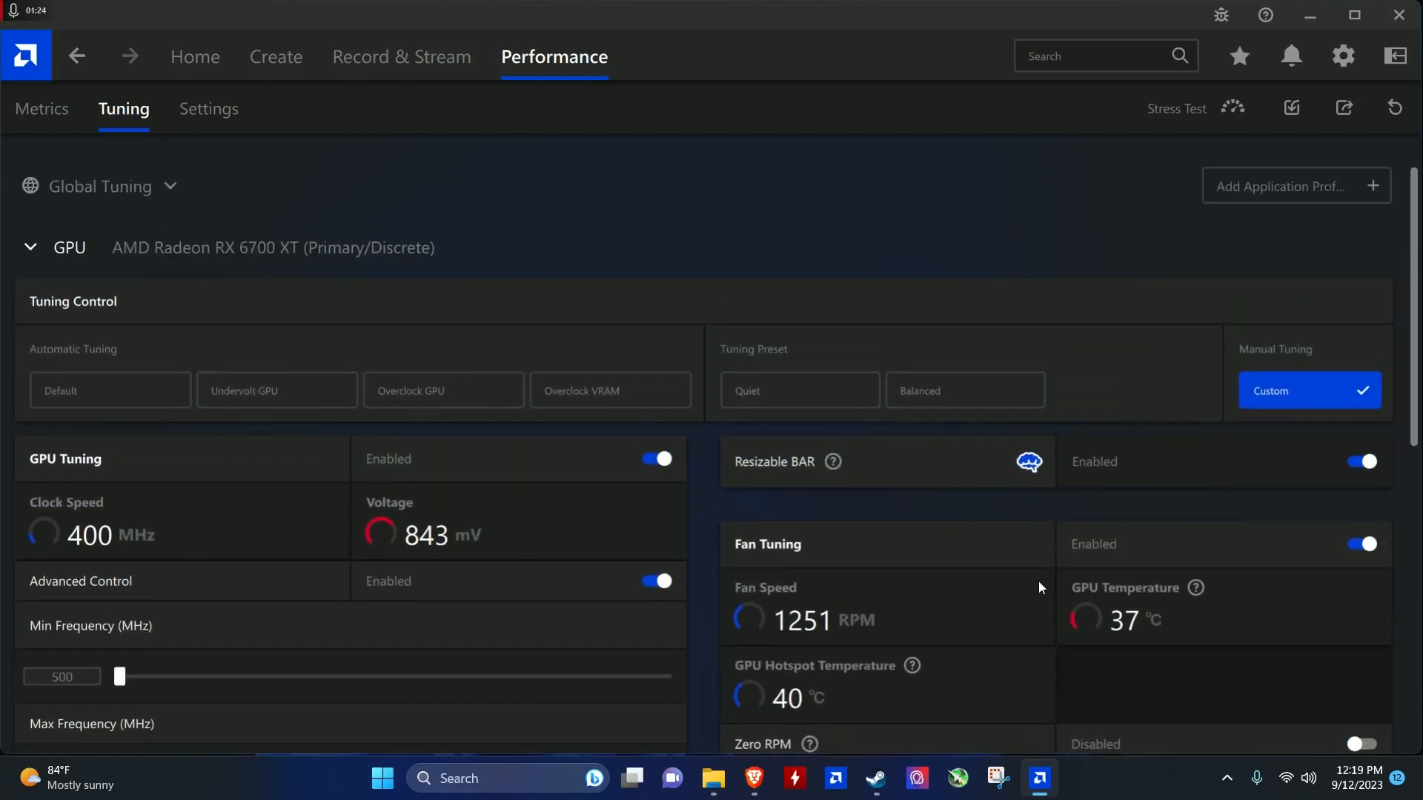
scroll(957, 518, "down", 9)
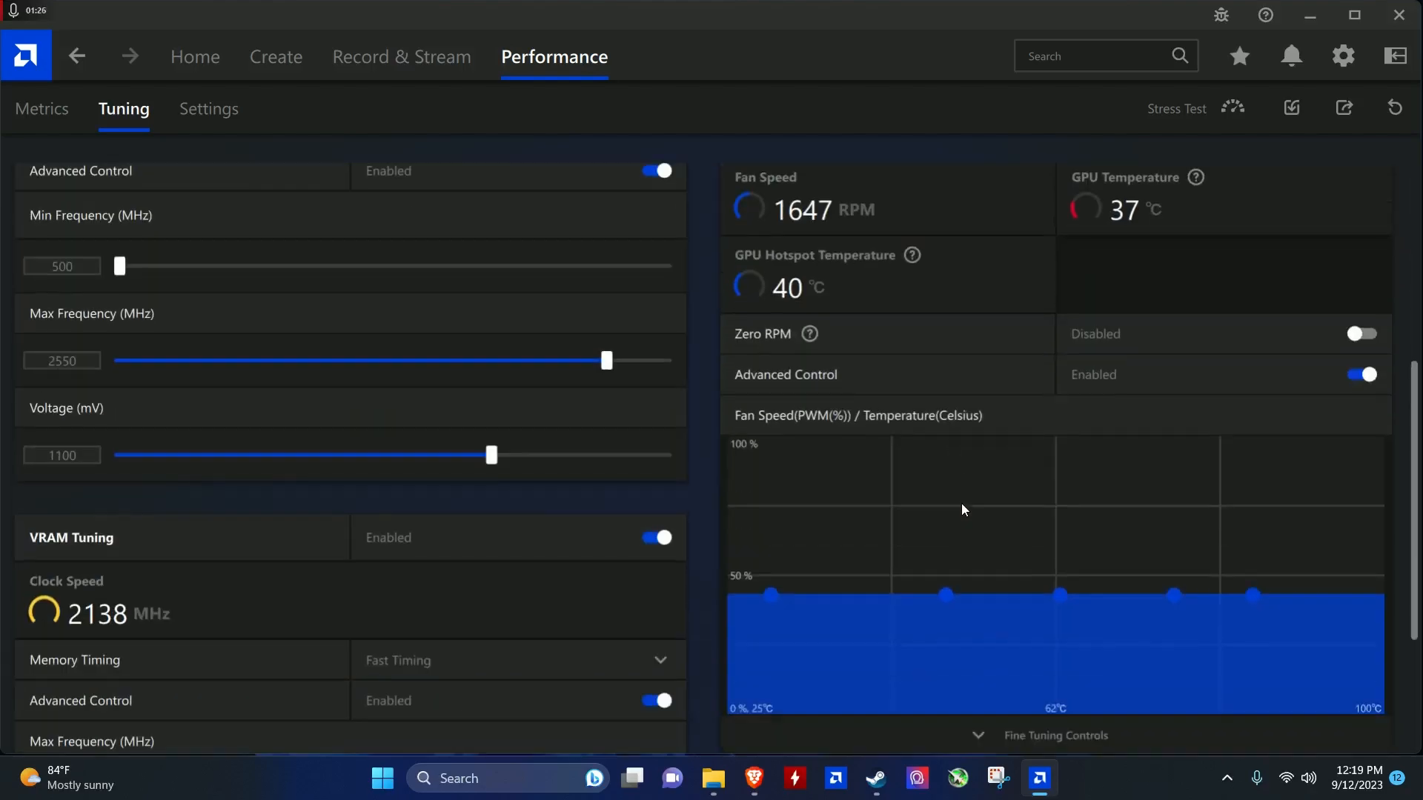
scroll(1002, 496, "up", 5)
scroll(1002, 496, "up", 3)
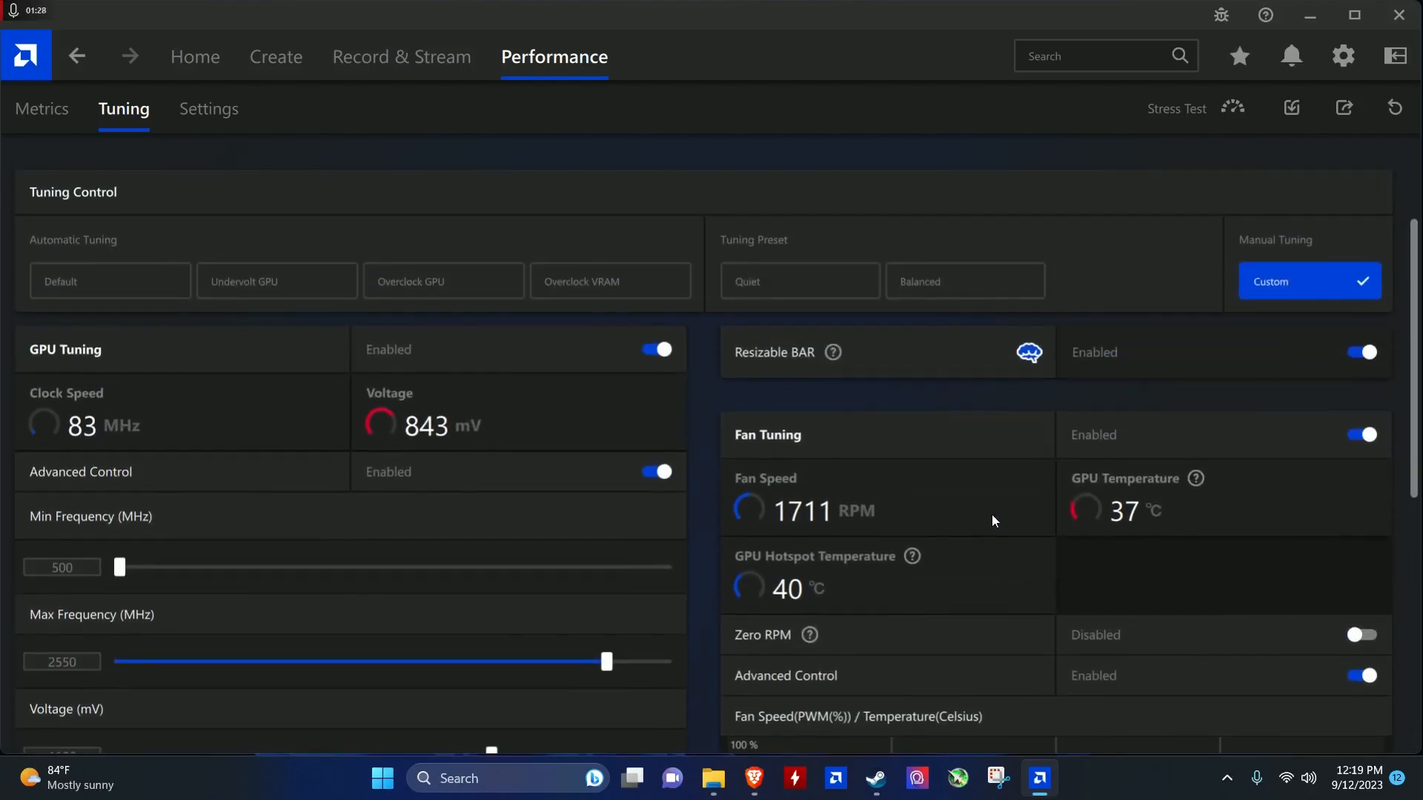
scroll(1233, 397, "up", 2)
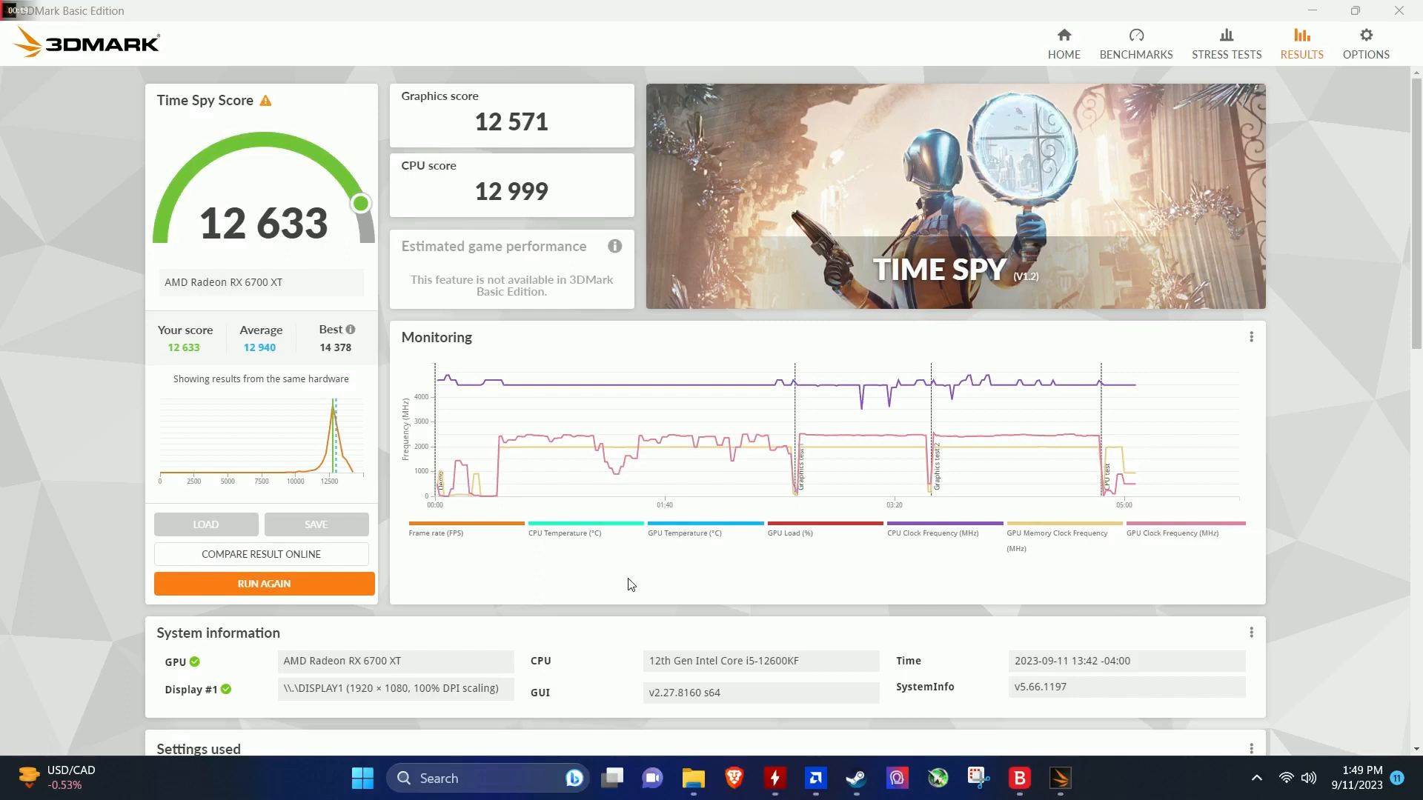
- Examine the 3DMark Time Spy results of the tuning runs, including their detailed graphics and CPU scores
scroll(629, 581, "down", 3)
scroll(627, 581, "down", 3)
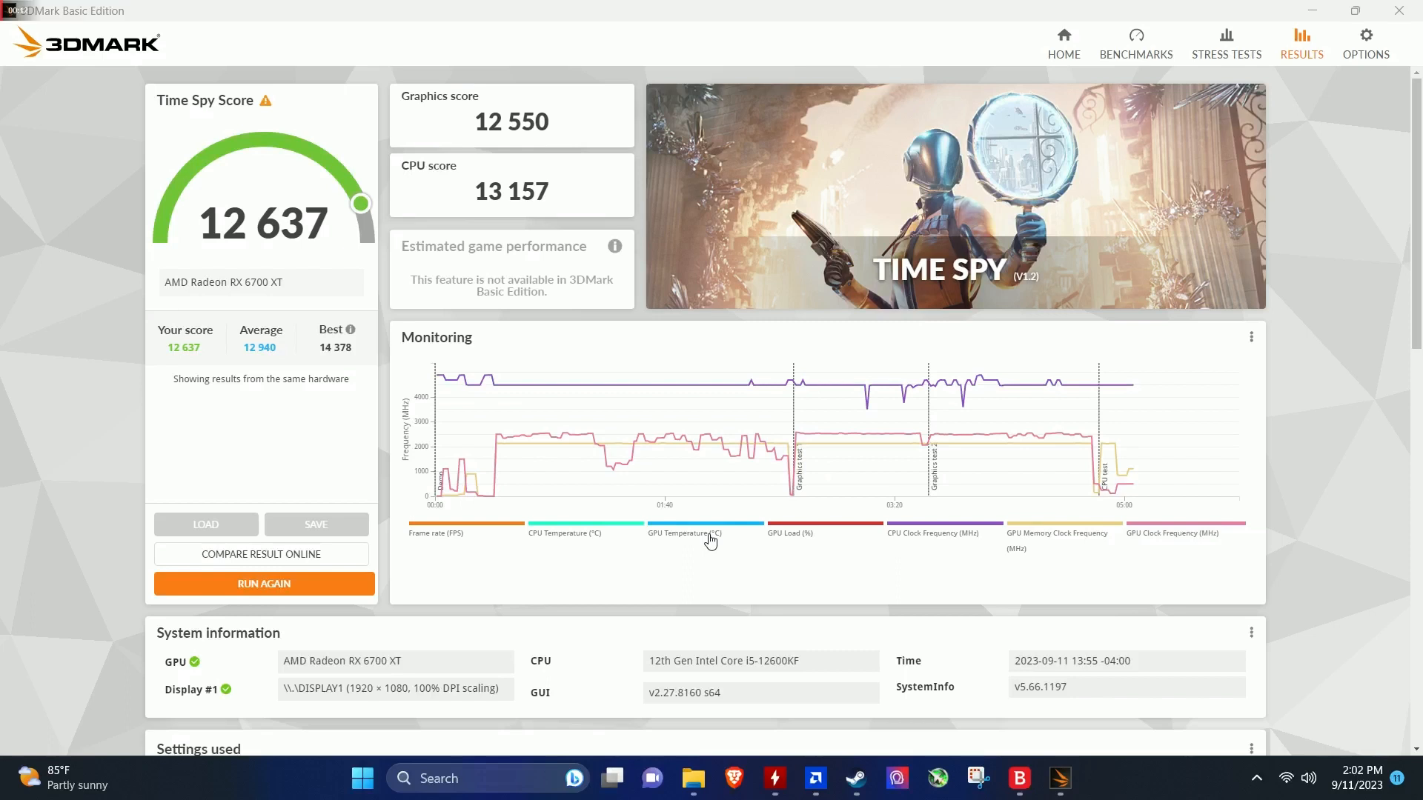
scroll(710, 541, "down", 5)
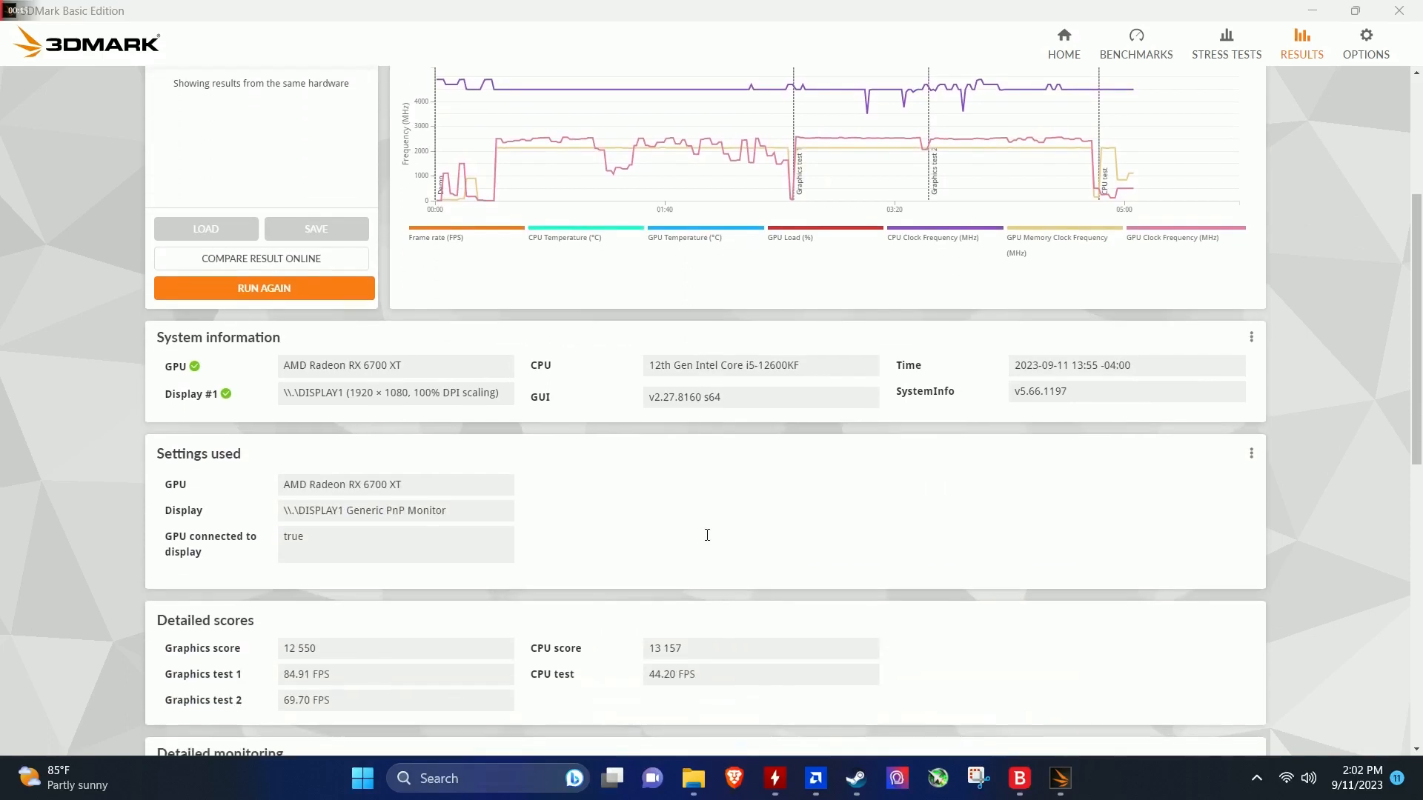
scroll(709, 541, "down", 1)
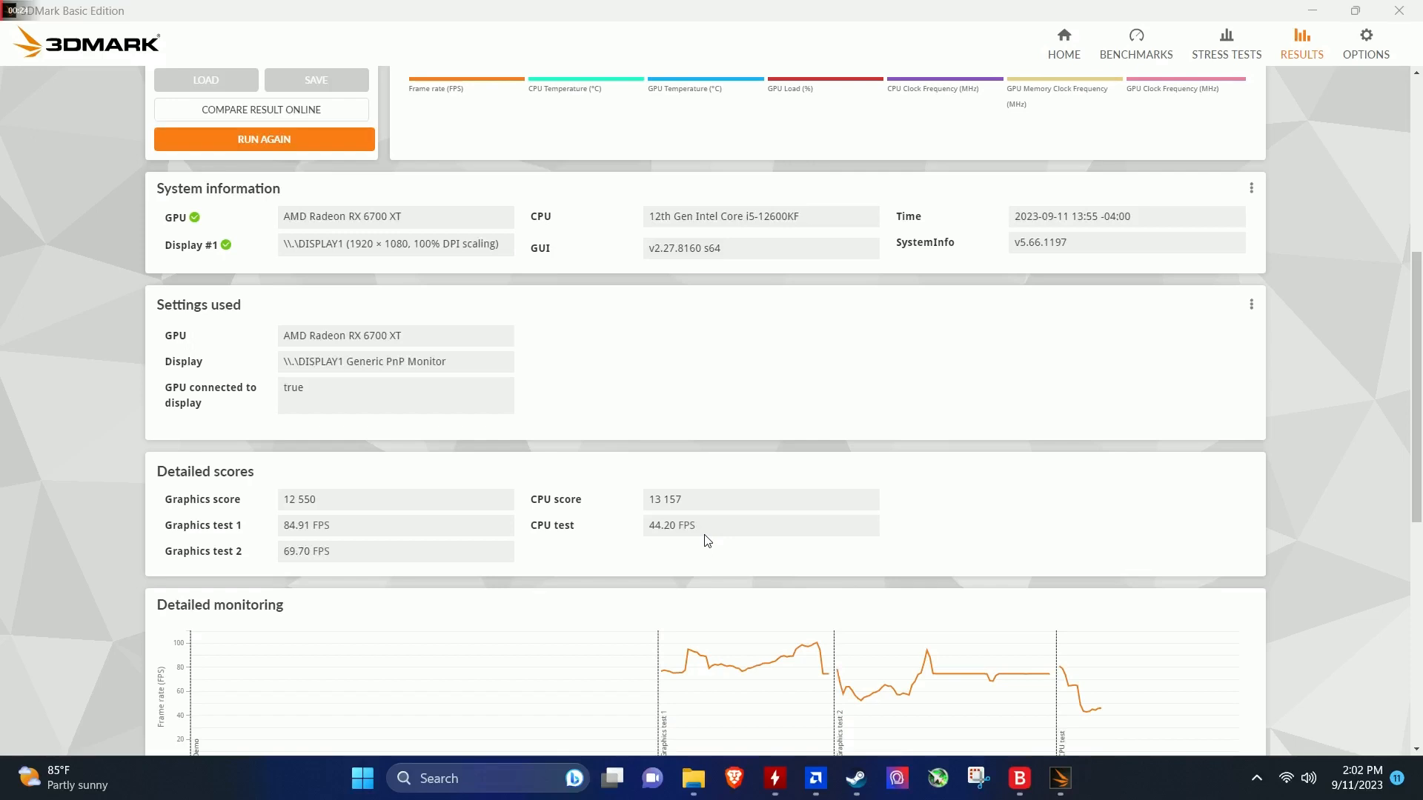
scroll(708, 541, "up", 5)
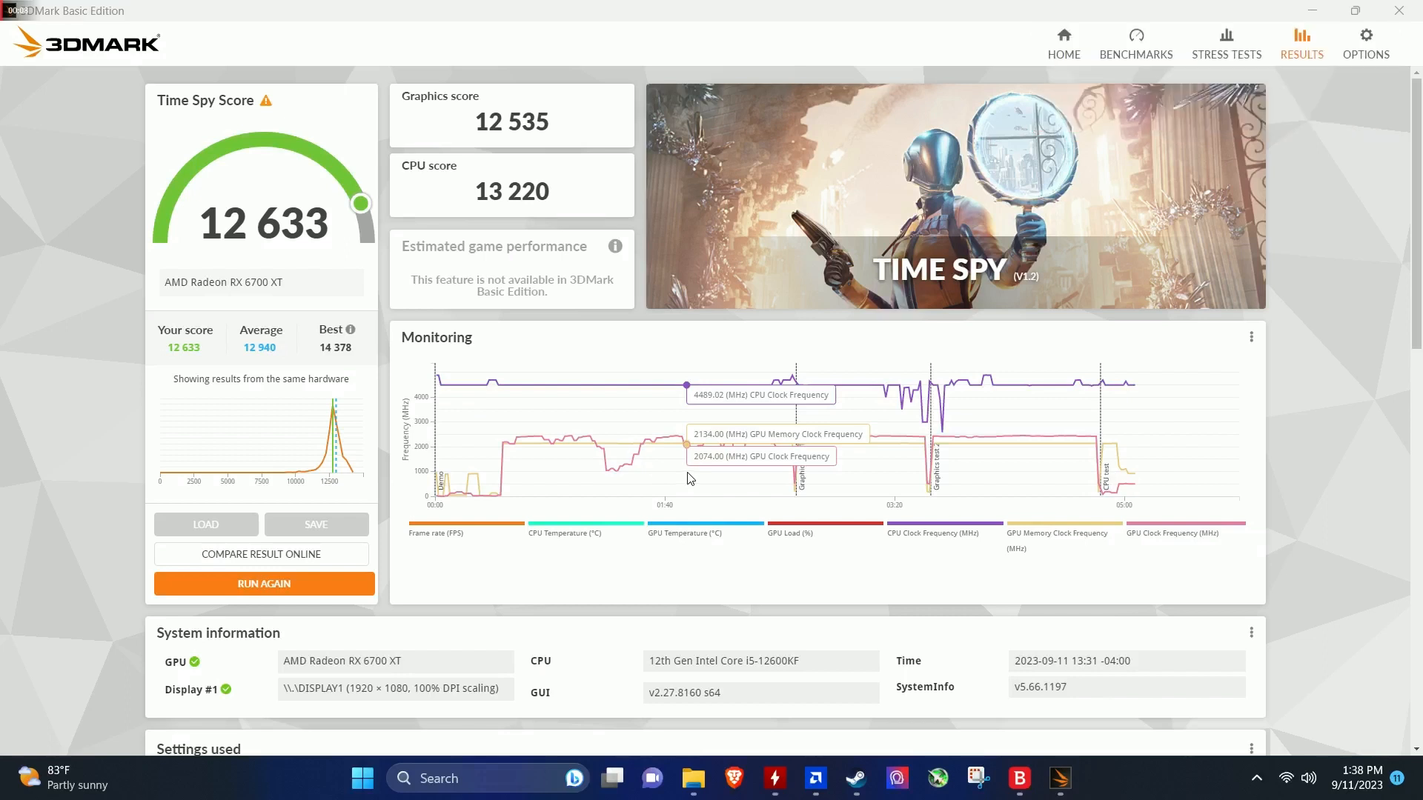
scroll(690, 478, "down", 5)
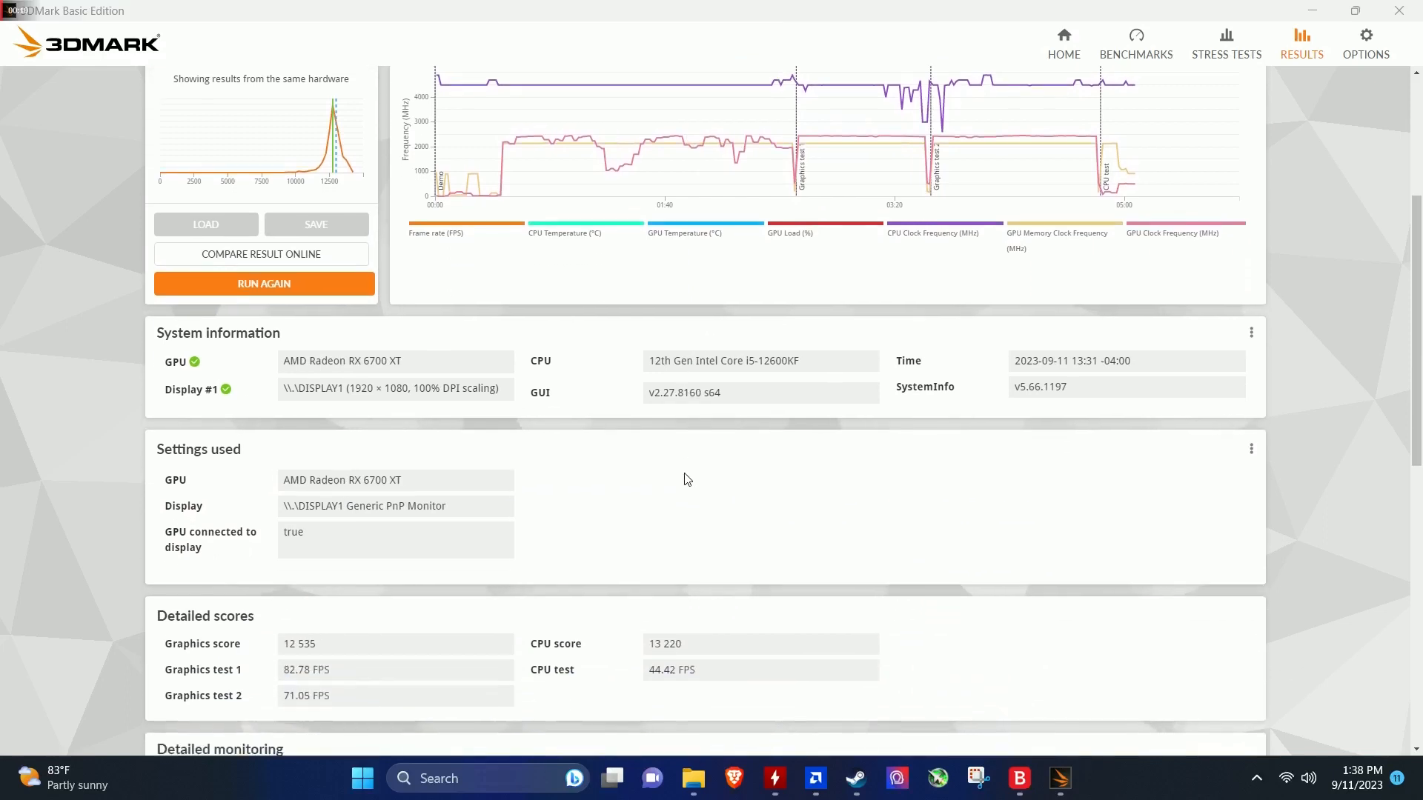
scroll(687, 480, "down", 1)
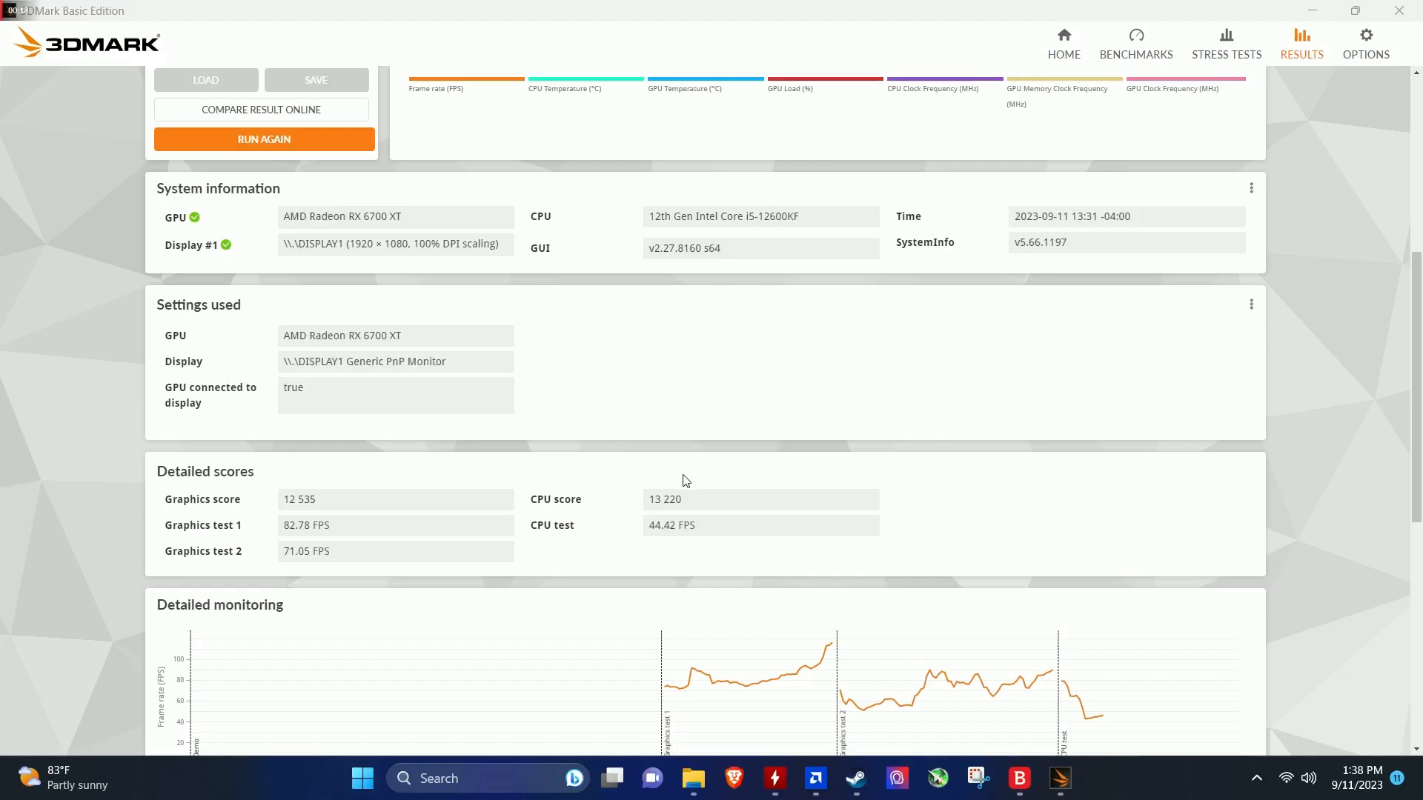
scroll(683, 482, "up", 6)
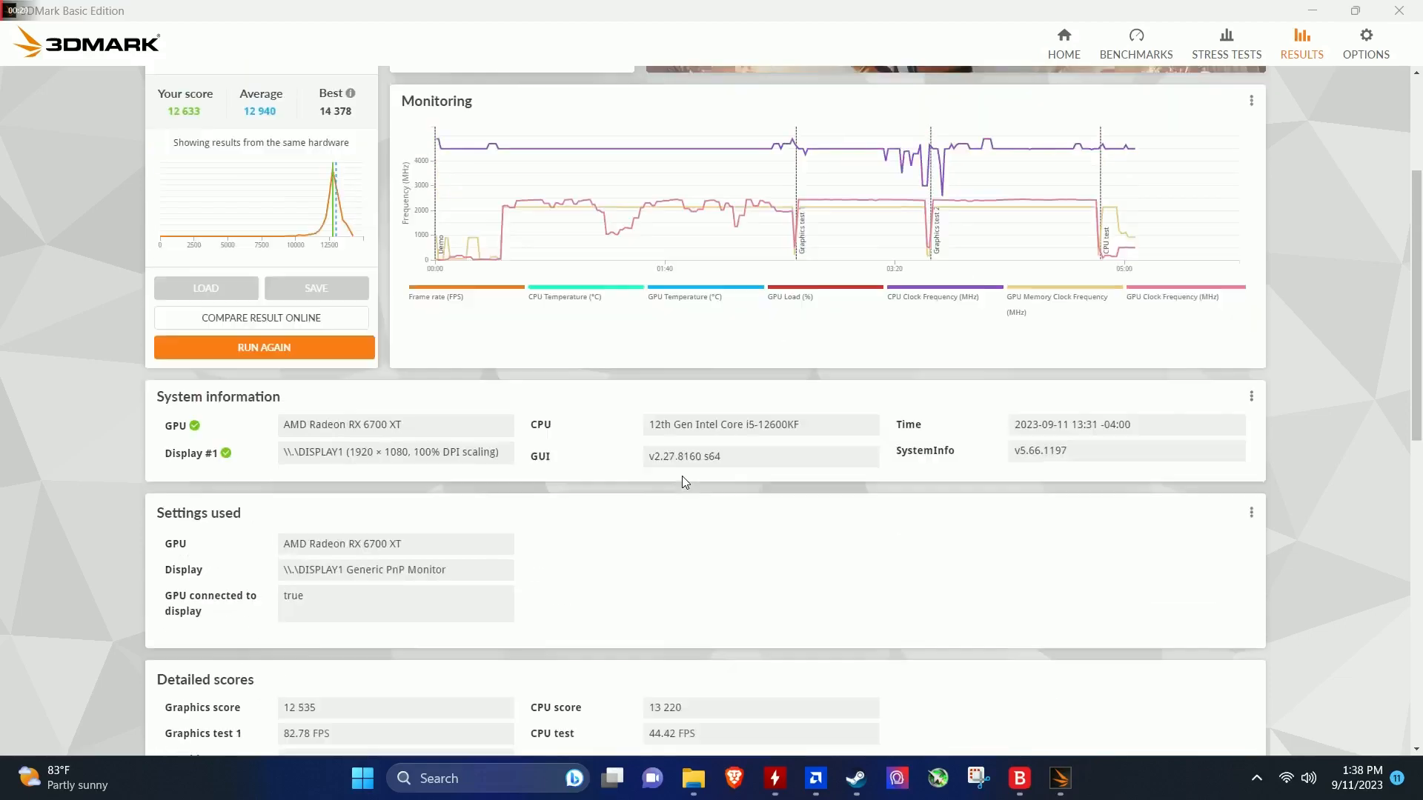